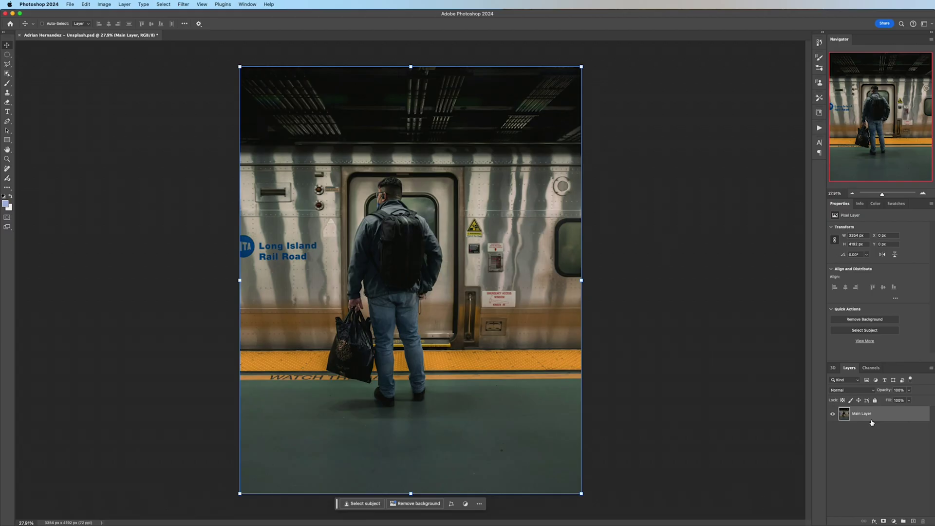
- Duplicate Main Layer and mask the copy to the man using Select Subject
click(872, 423)
click(871, 414)
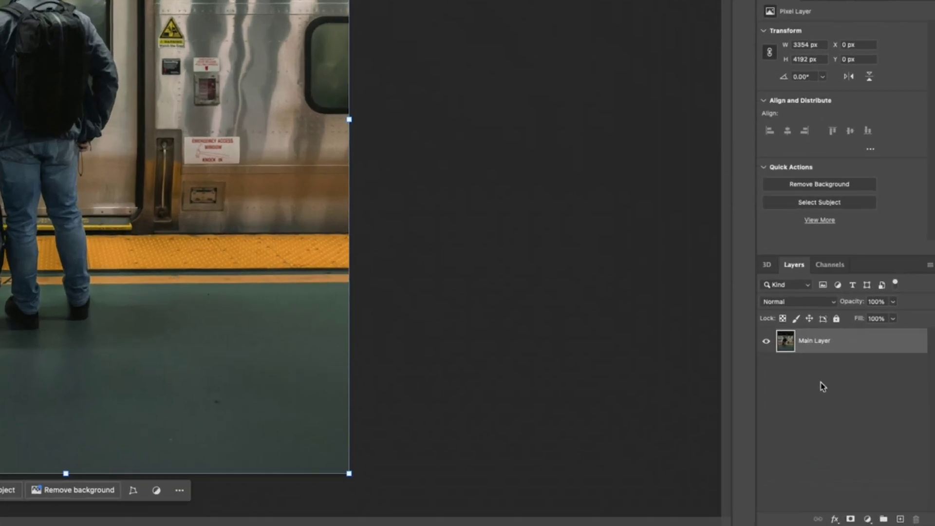
key(ctrl+j)
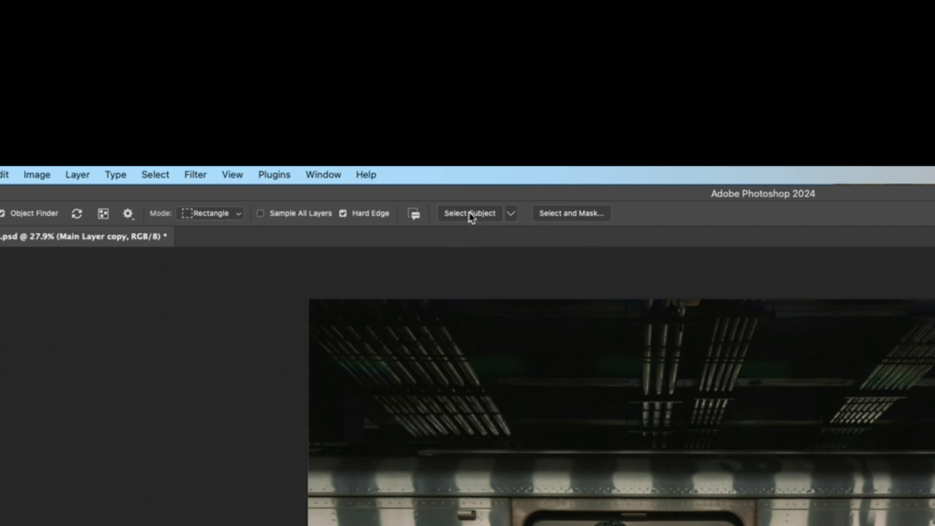
click(469, 214)
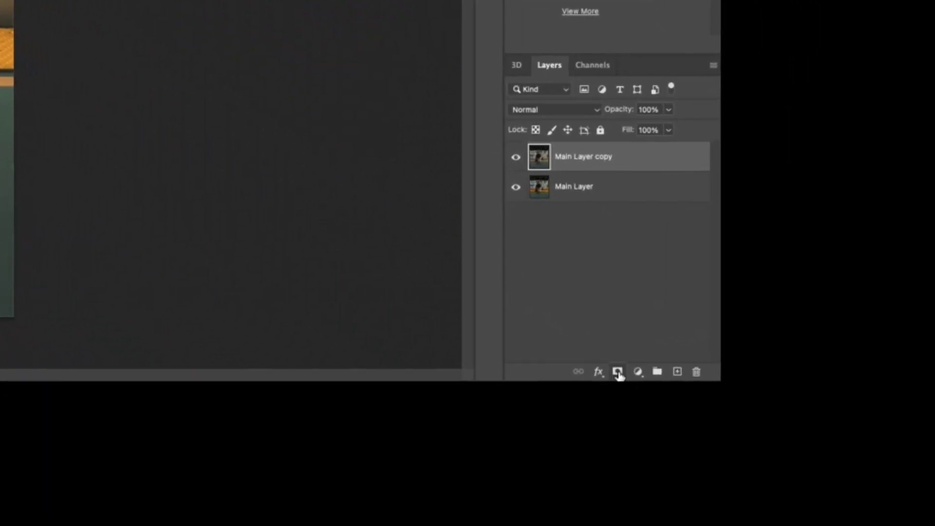
click(618, 372)
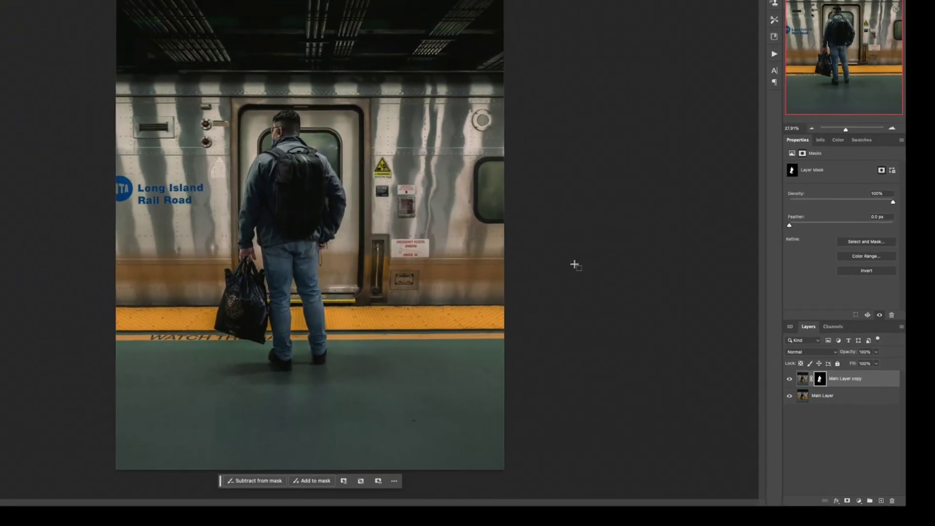
- Toggle the original photo to check the cut-out, then duplicate Main Layer into a second copy
key(v)
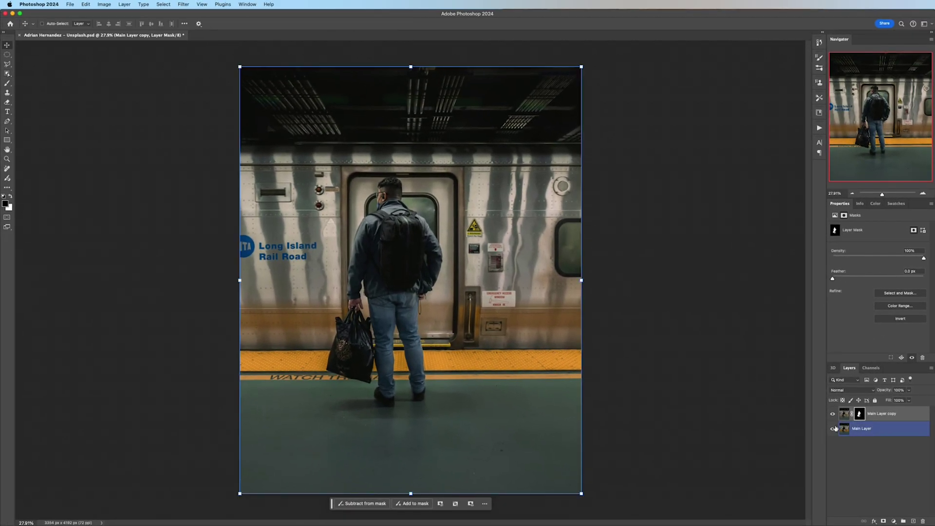
click(832, 428)
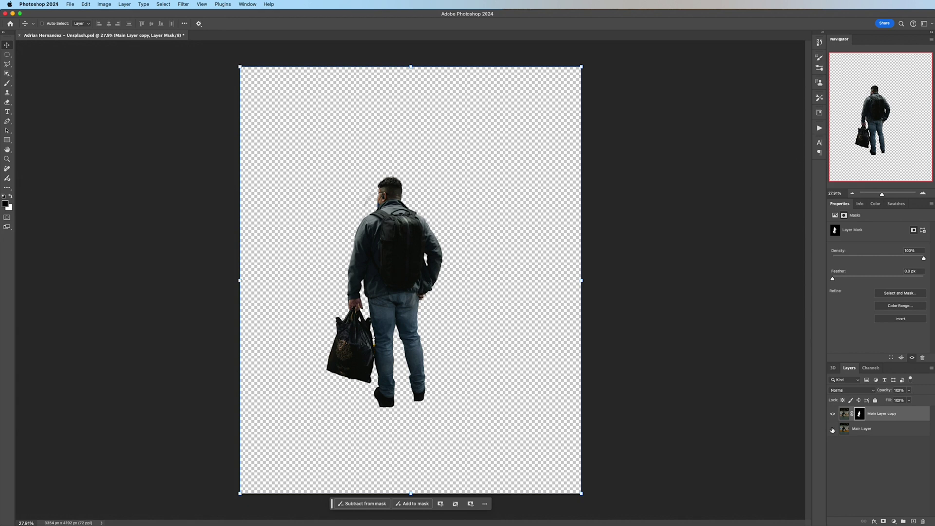
click(832, 429)
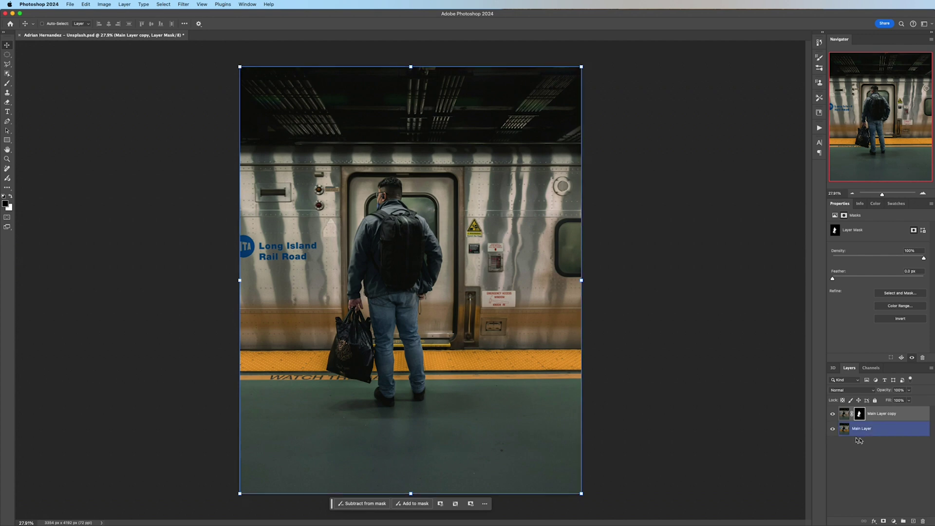
click(876, 433)
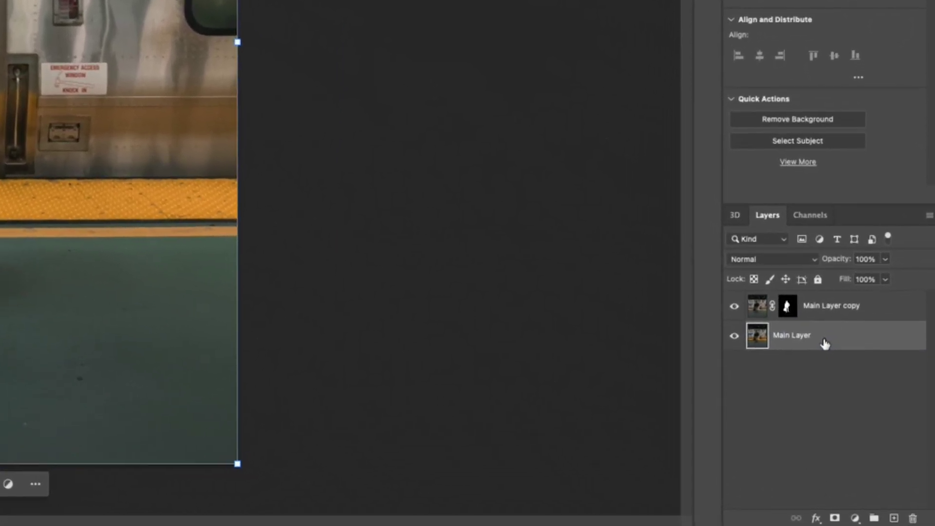
key(ctrl+j)
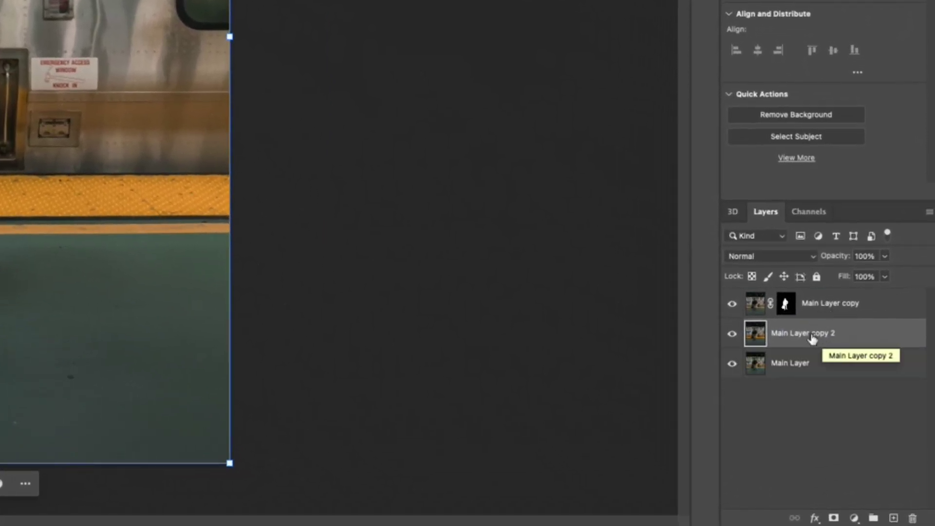
- Hide the masked copy, load the man's silhouette as a selection, and hide Main Layer
click(733, 305)
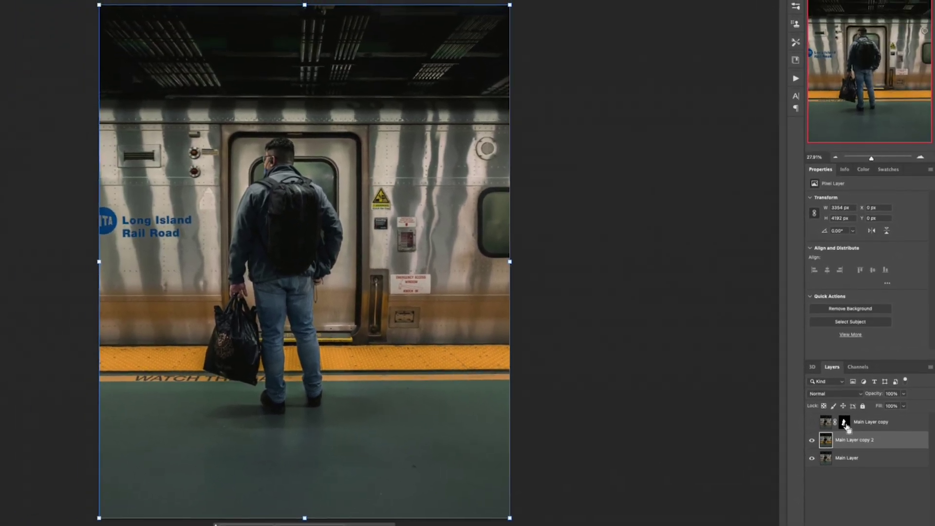
ctrl+click(834, 397)
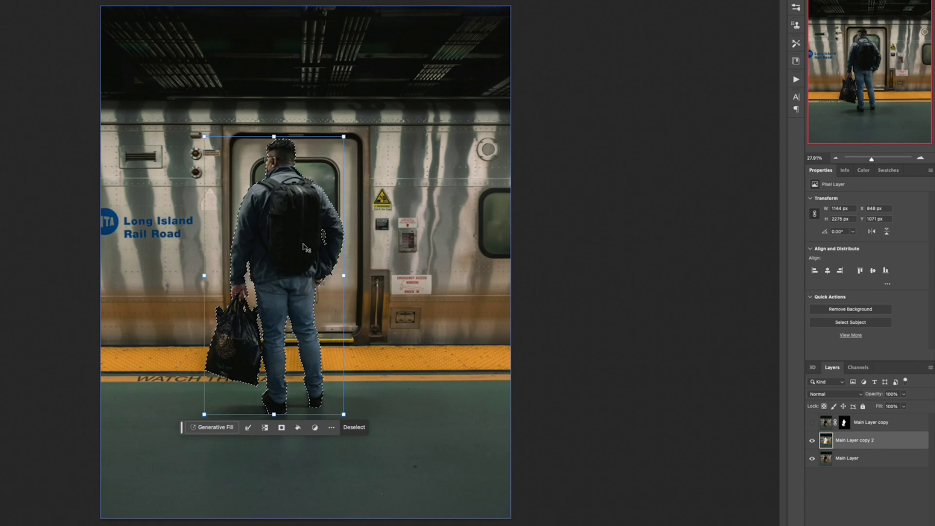
click(810, 457)
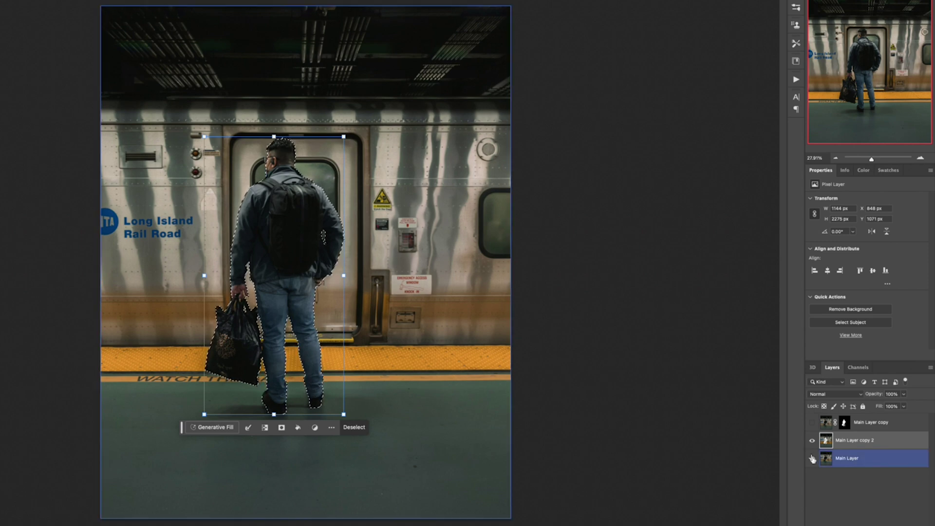
click(811, 456)
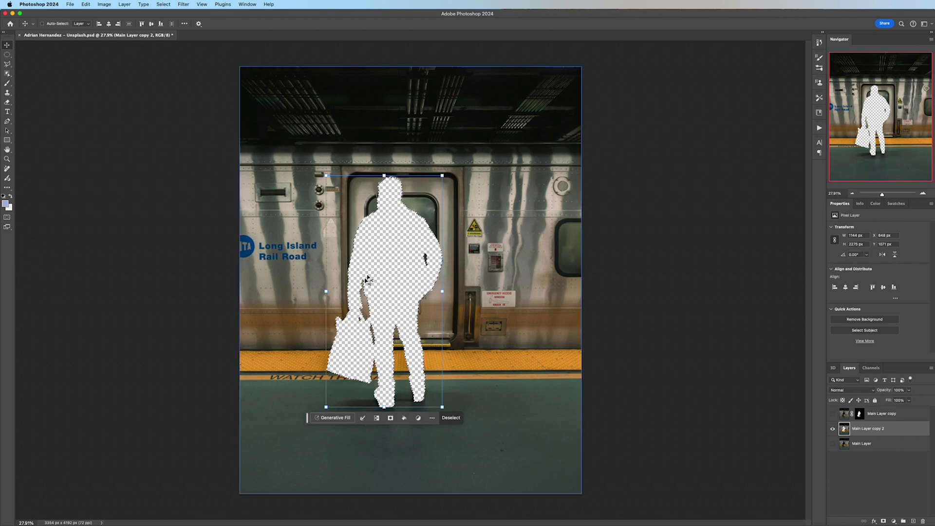
click(163, 4)
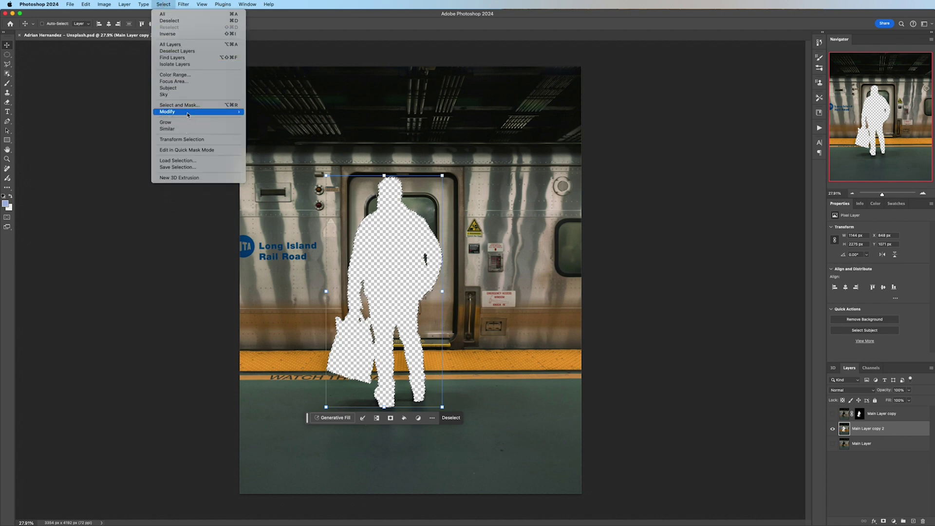
- Expand the man's selection by 20 pixels
mouse_move(187, 115)
click(266, 125)
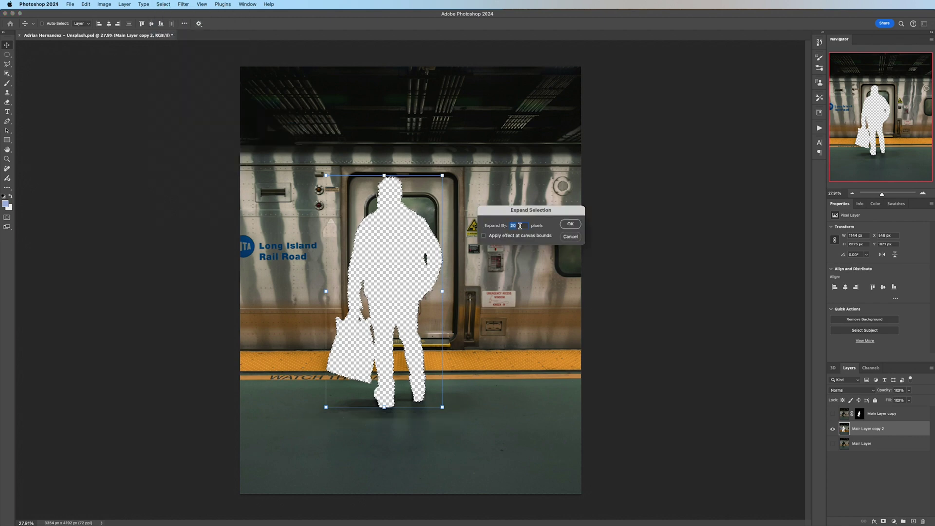
click(569, 225)
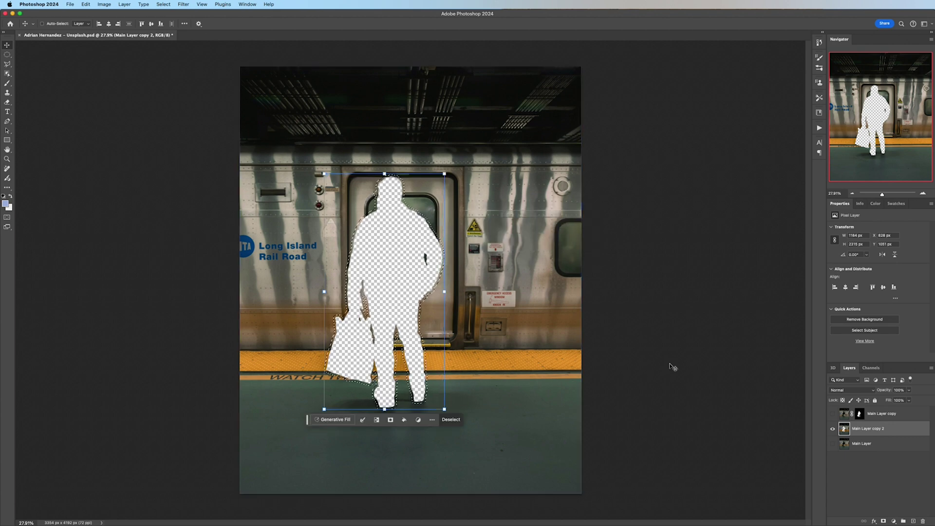
- Generative-fill the hole with an empty prompt and keep the second variation
click(336, 420)
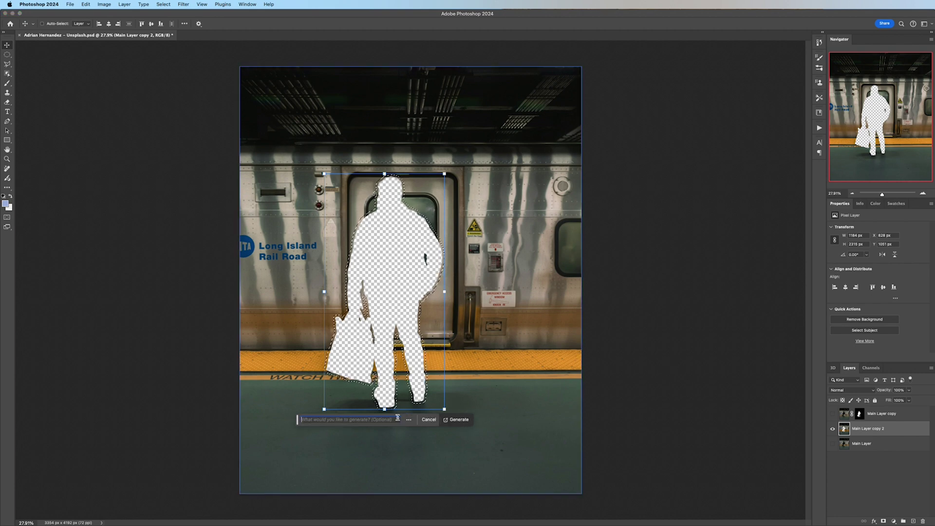
click(458, 420)
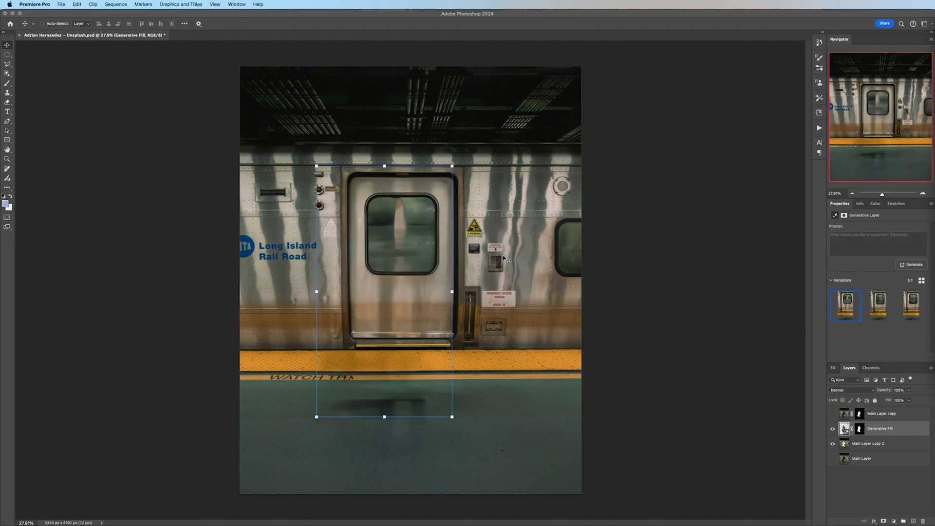
click(877, 310)
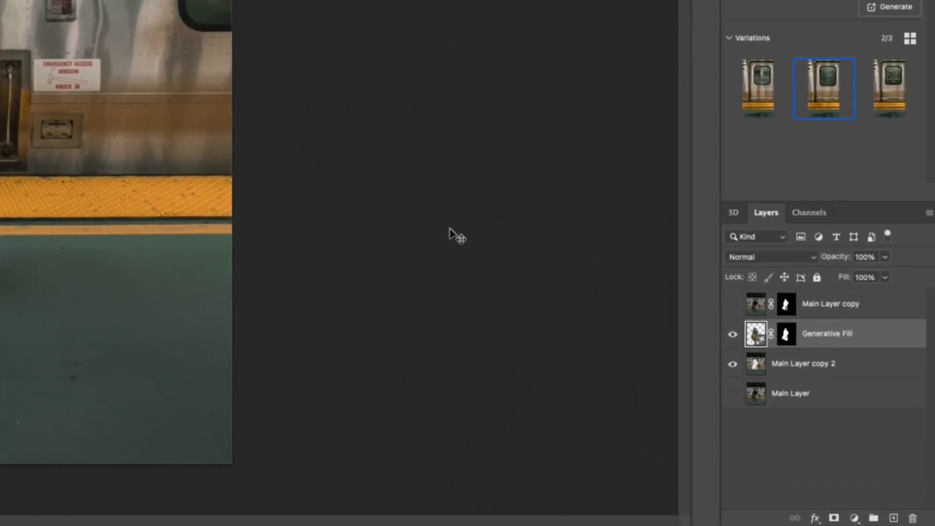
- Stamp the visible man-free scene into Layer 1, then hide Generative Fill and Main Layer copy 2
drag(770, 310, 818, 337)
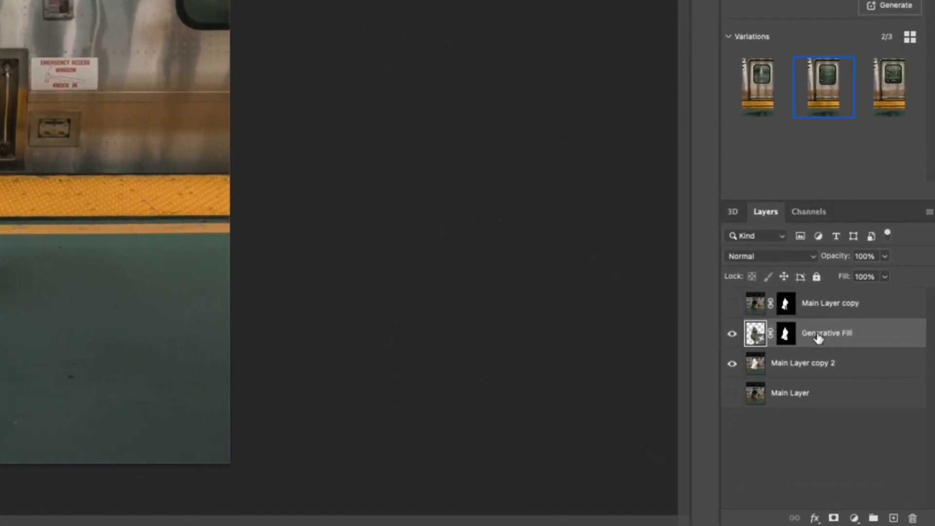
click(731, 303)
key(ctrl+alt+shift+e)
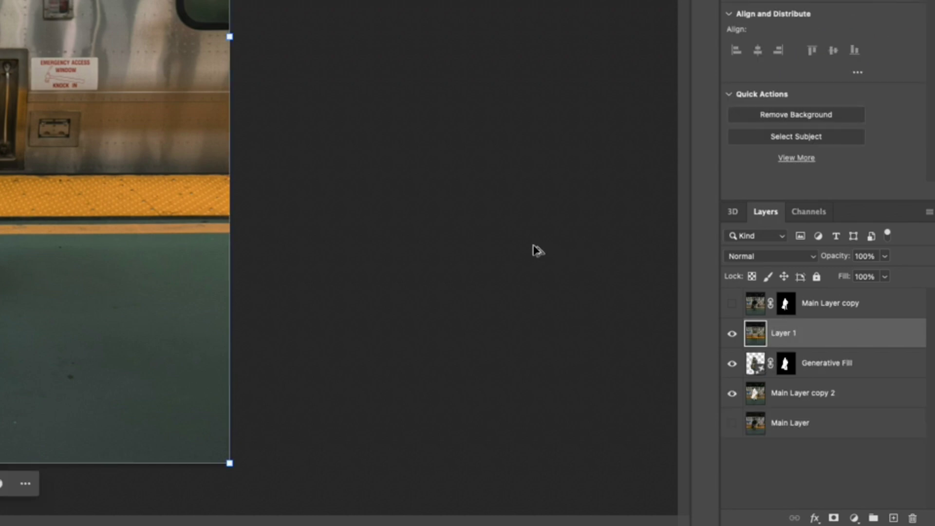
click(731, 363)
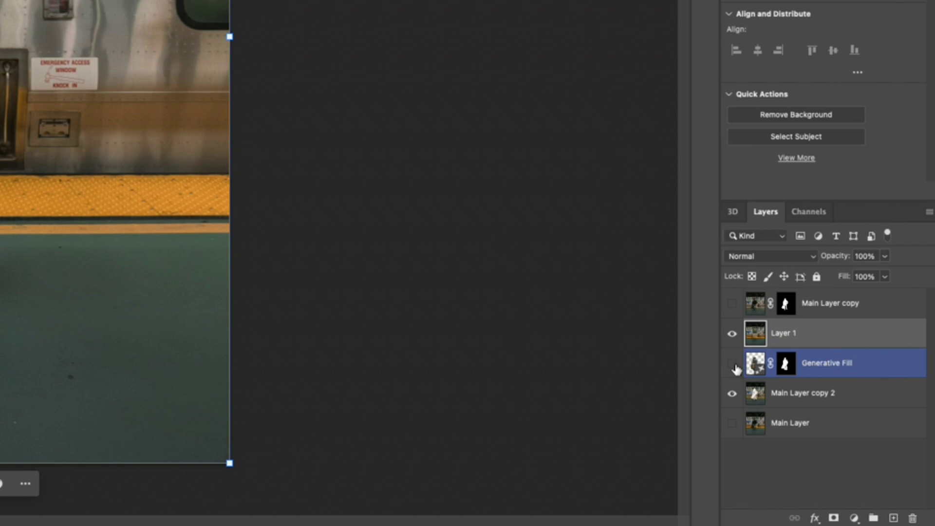
click(731, 393)
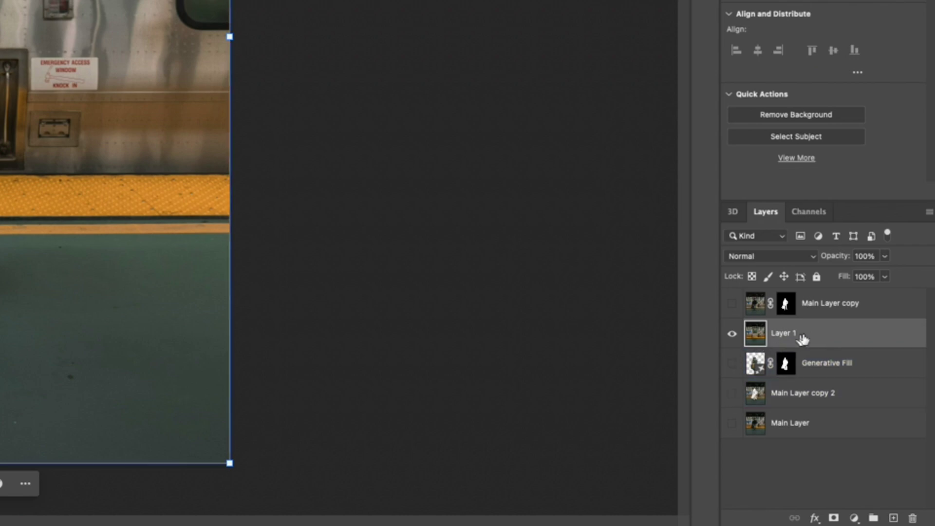
- Check Layer 1 by toggling it and duplicate it as Layer 1 copy
click(732, 334)
click(732, 335)
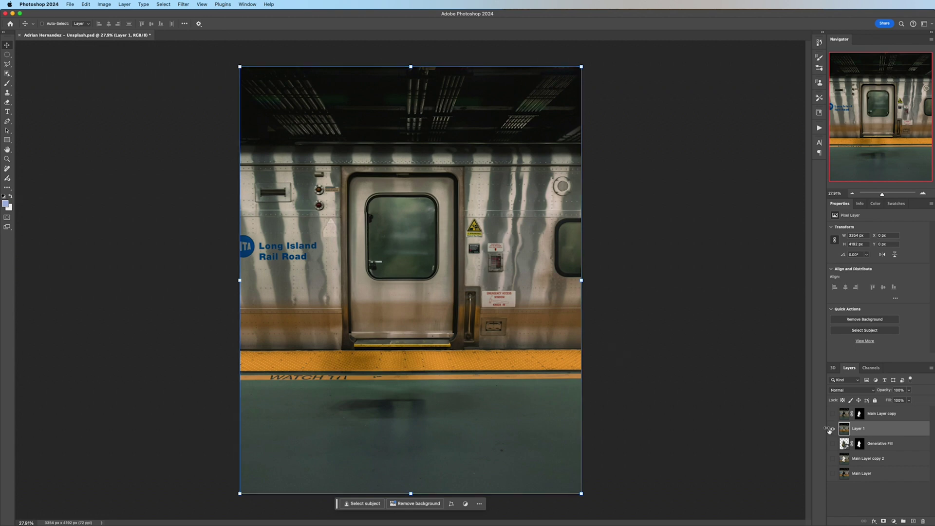
key(super+j)
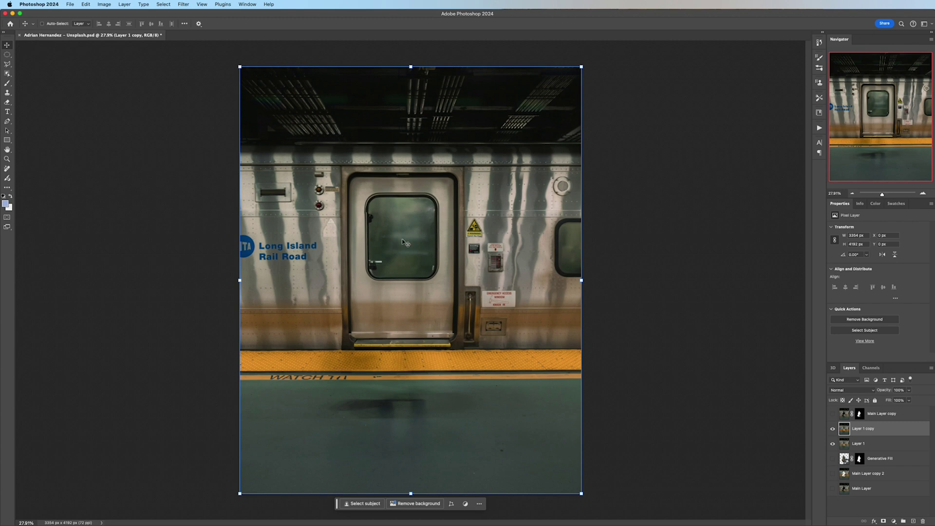
- Lasso the train strip between ceiling and platform edge and mask Layer 1 copy to it
key(l)
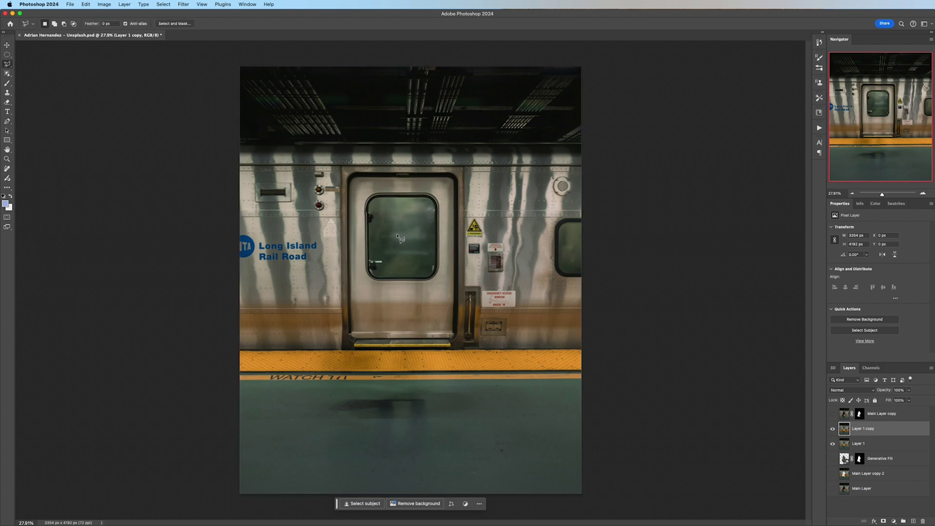
mouse_move(219, 139)
mouse_down()
mouse_move(599, 142)
mouse_move(588, 256)
mouse_move(593, 349)
mouse_move(165, 340)
mouse_move(481, 366)
mouse_move(585, 352)
mouse_move(338, 338)
mouse_move(215, 355)
mouse_move(221, 142)
mouse_up()
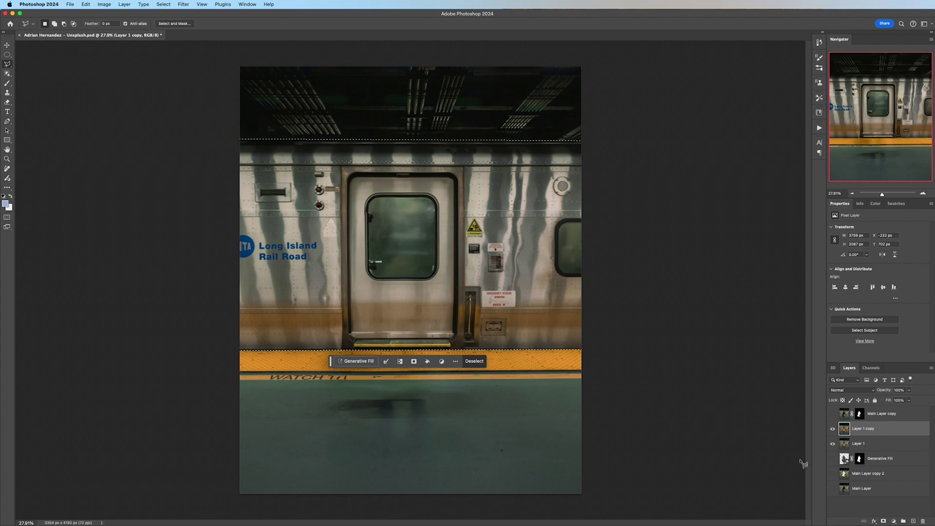
click(884, 521)
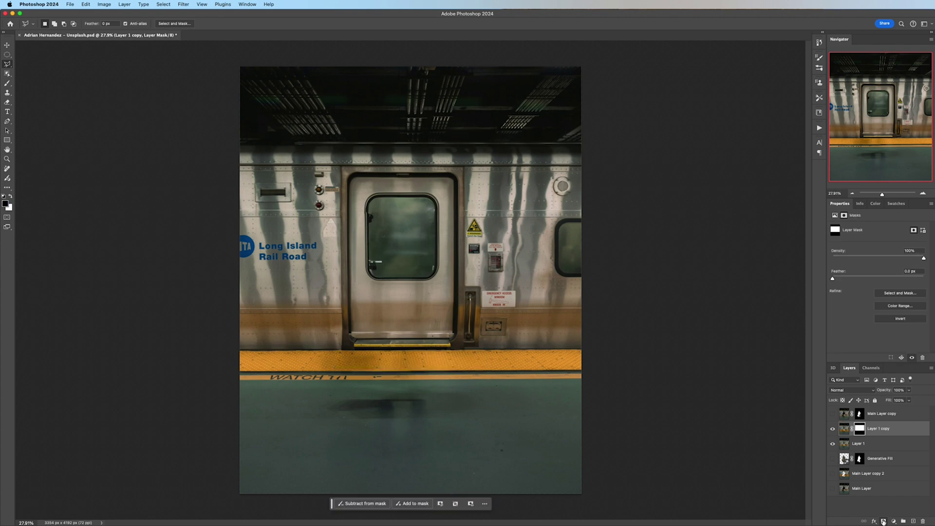
click(832, 443)
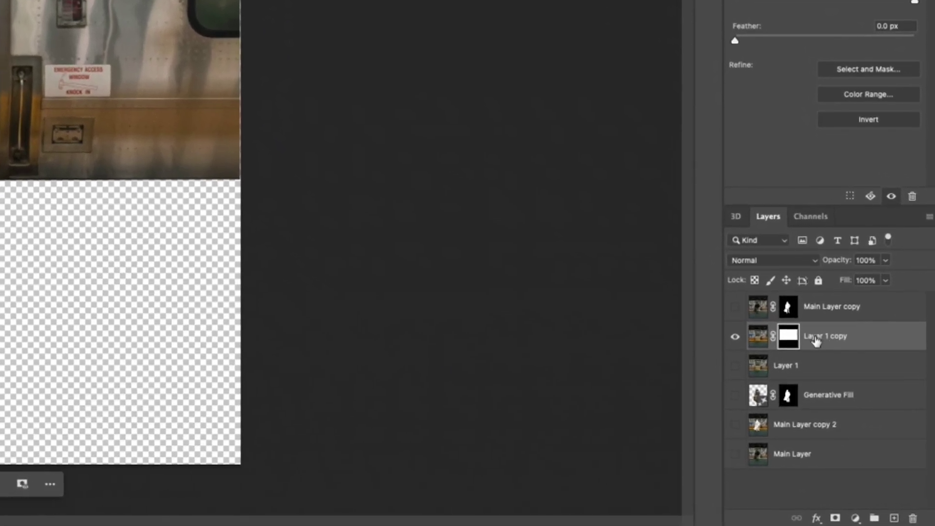
- Convert Layer 1 copy to a smart object and show Layer 1 again
right_click(816, 342)
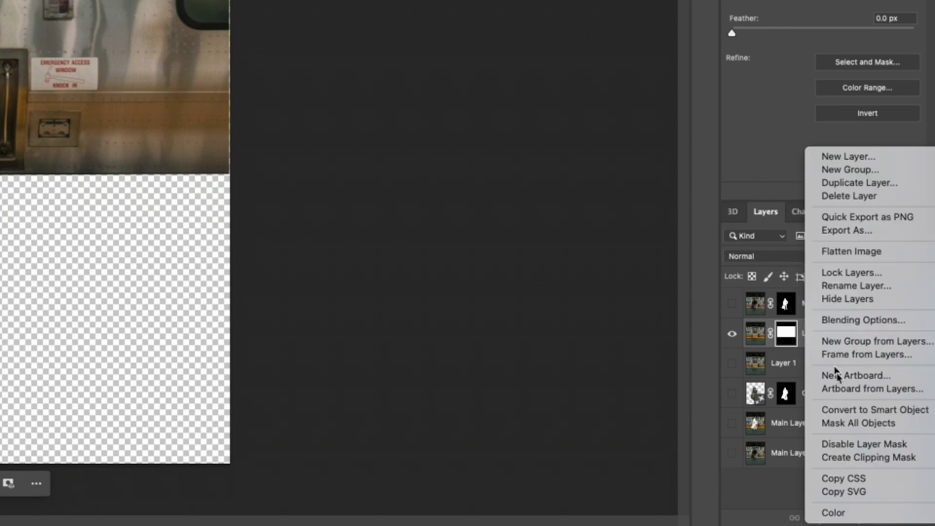
click(851, 410)
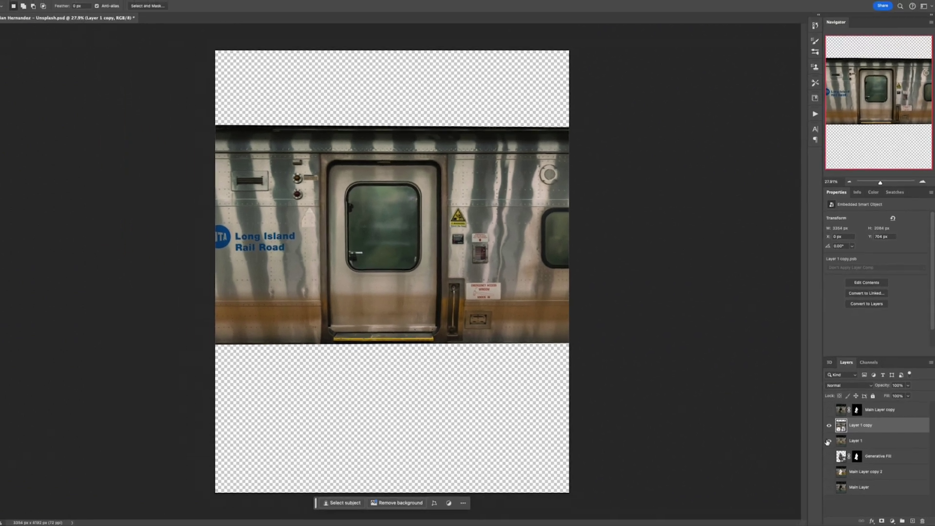
click(827, 441)
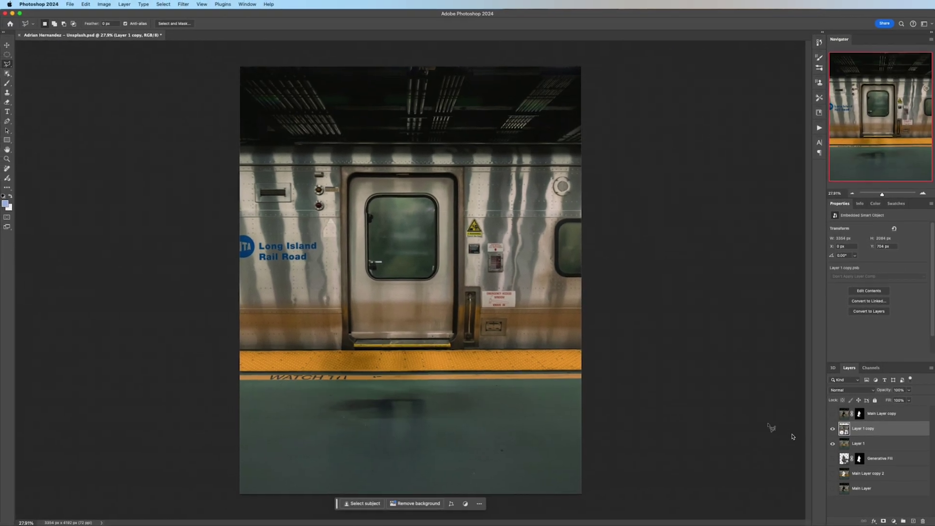
key(v)
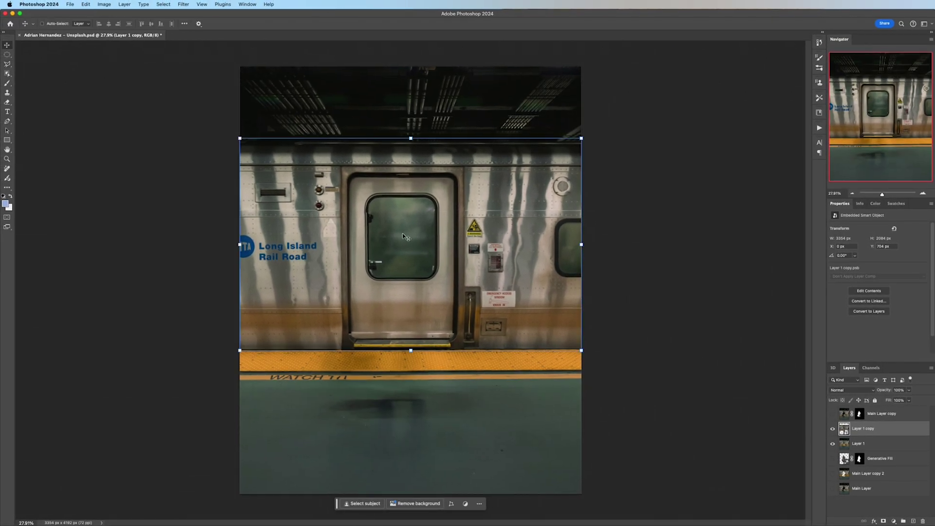
- Show the man's layer and apply a Motion Blur at 0° angle to Layer 1 copy
click(832, 414)
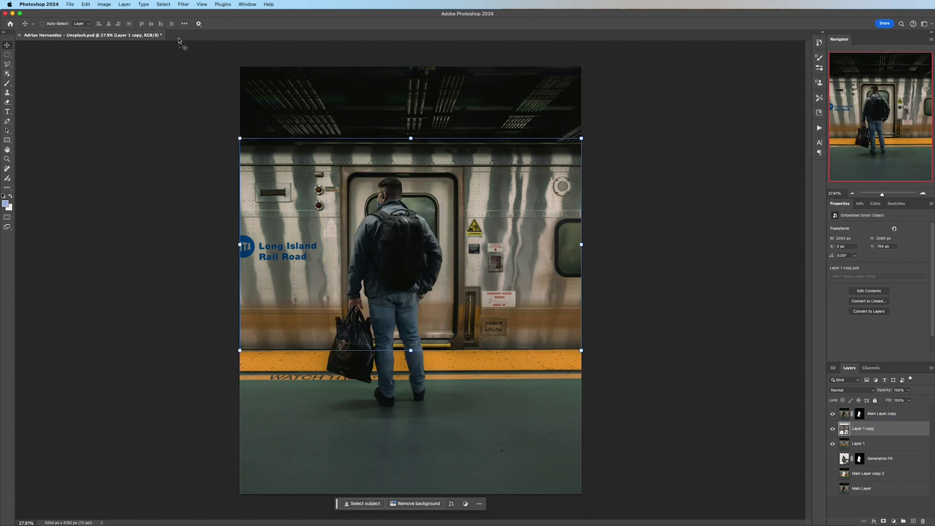
click(186, 8)
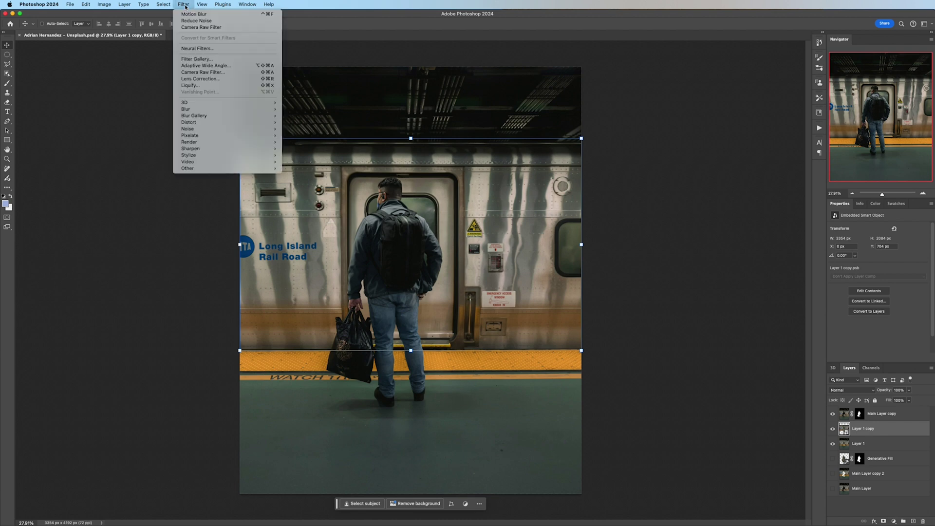
mouse_move(206, 107)
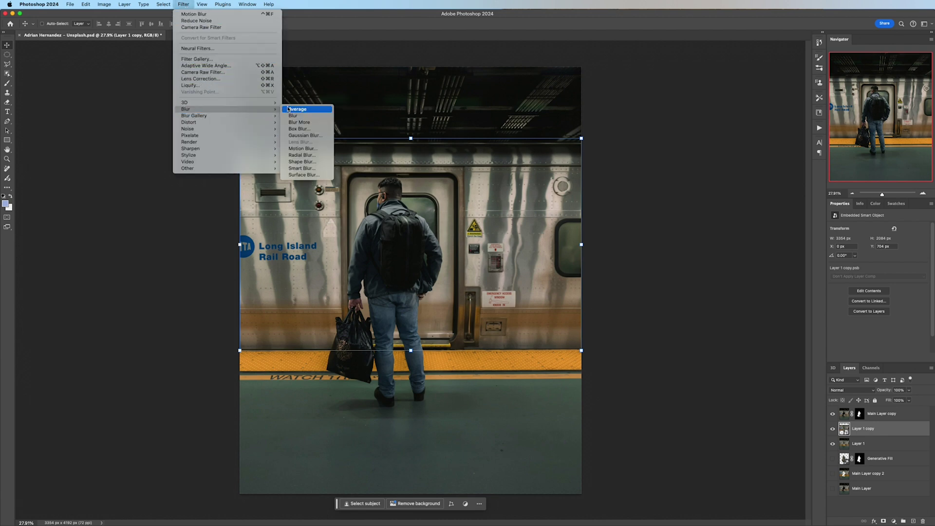
click(312, 149)
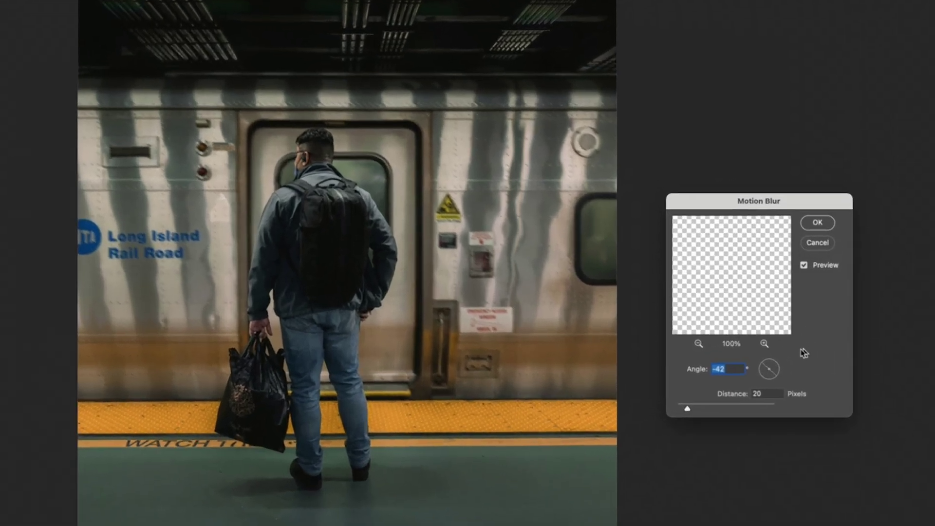
click(737, 369)
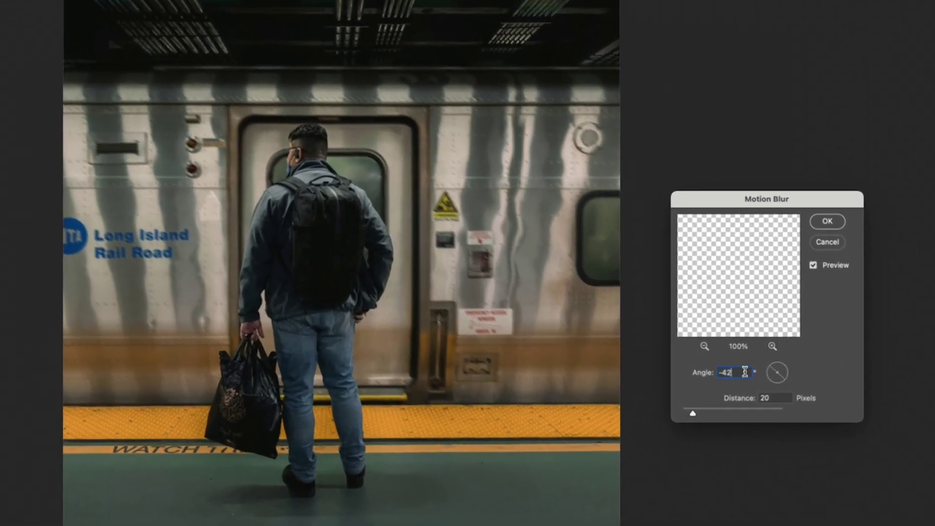
key(BackSpace)
key(BackSpace)
key(BackSpace)
text(0)
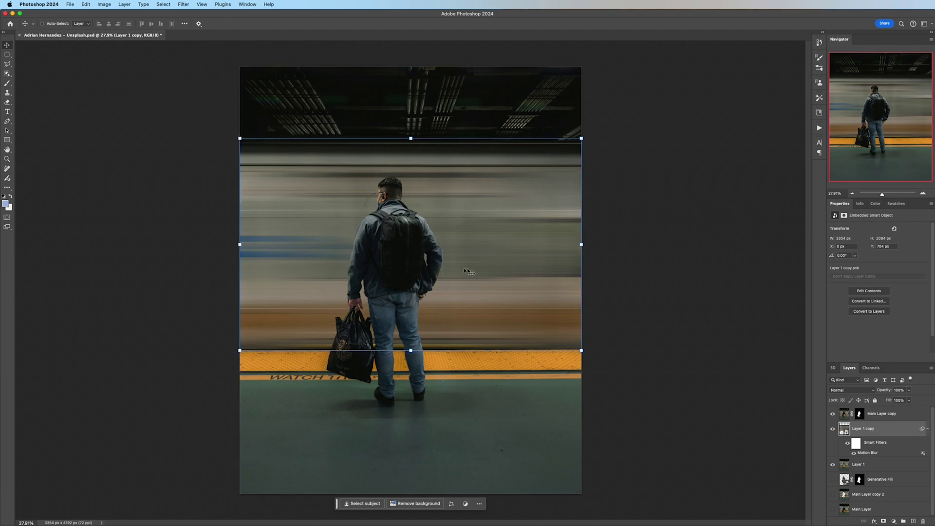
- Reopen the Motion Blur smart filter to set its distance to 500 pixels
click(871, 415)
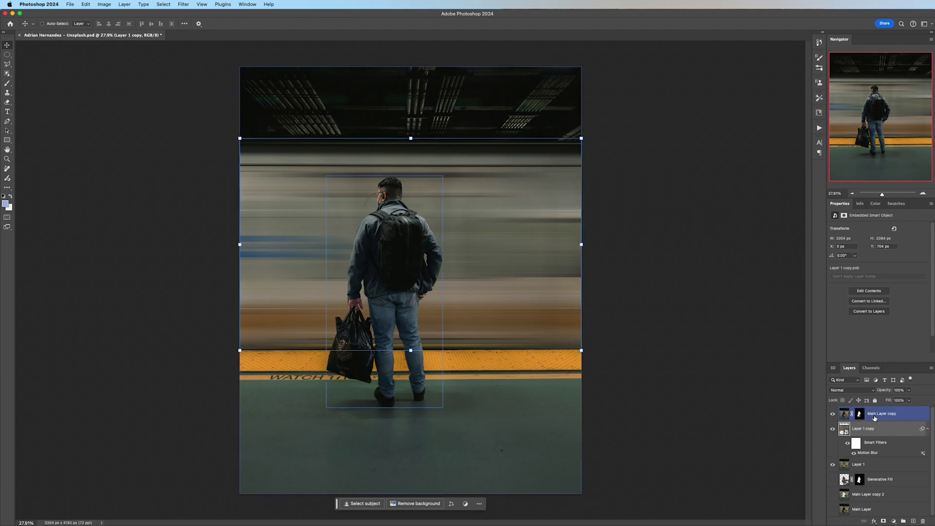
click(873, 430)
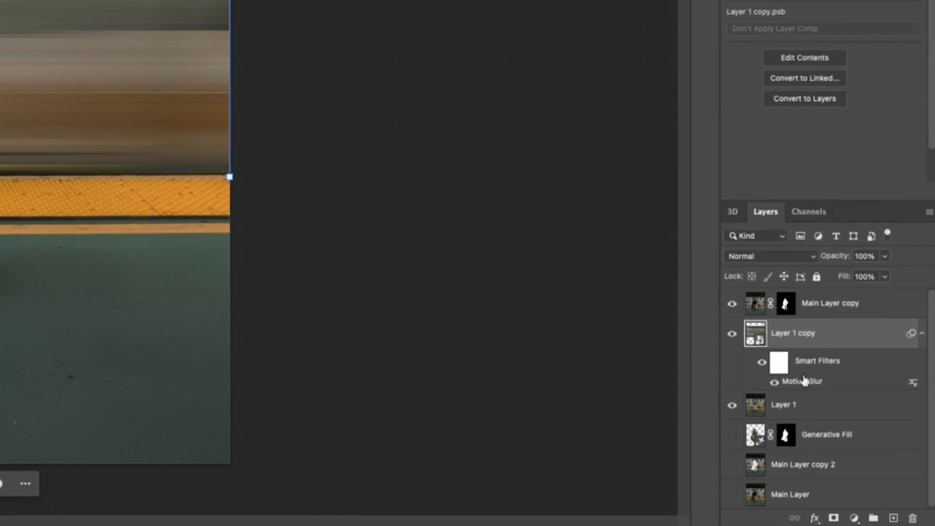
double_click(801, 382)
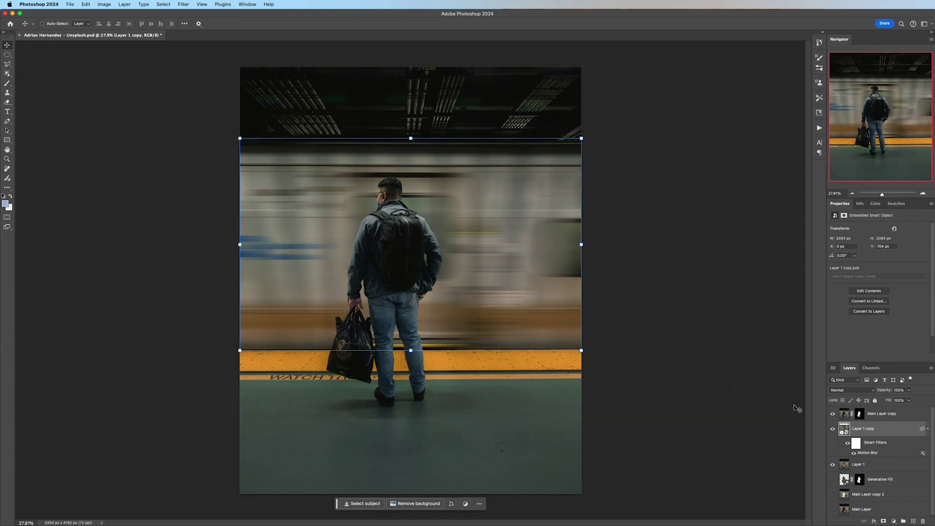
click(876, 465)
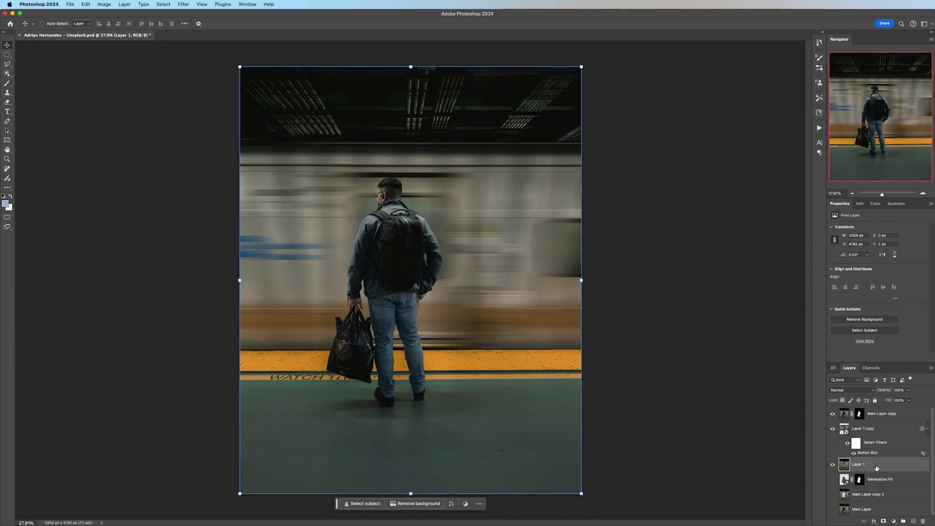
- Group Generative Fill, Main Layer copy 2 and a now-visible Main Layer as 'Background'
click(881, 481)
shift+click(880, 509)
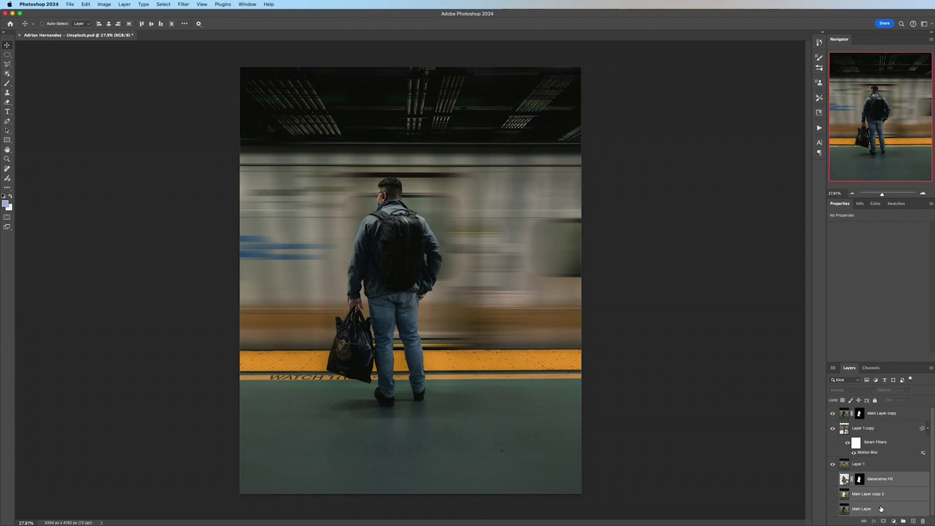
click(833, 510)
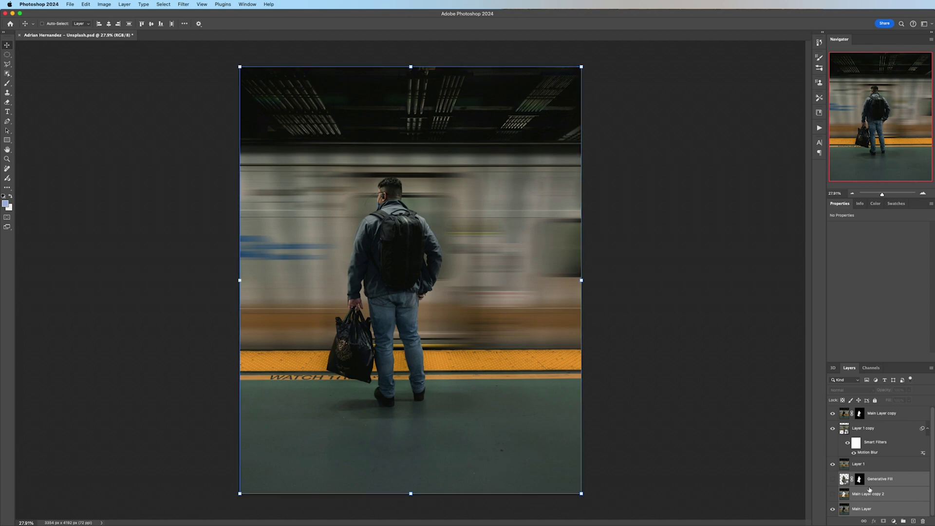
key(super+g)
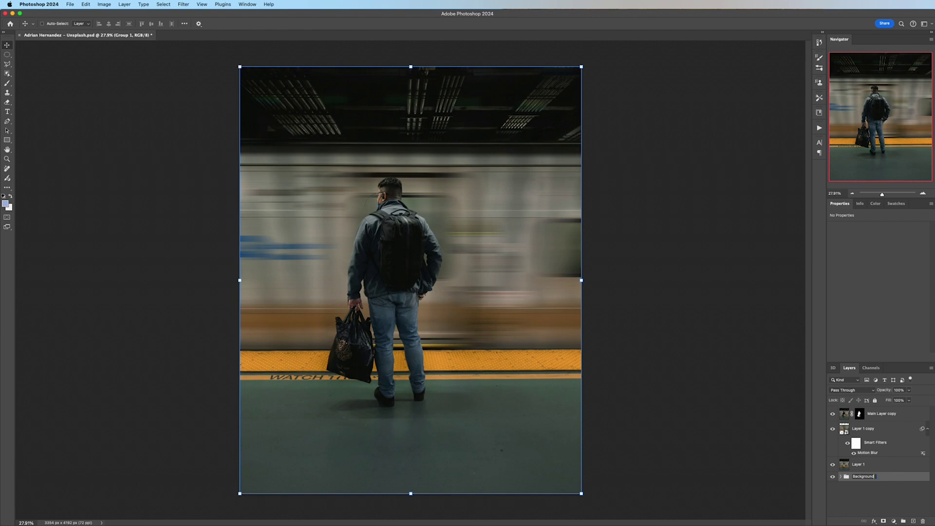
key(Return)
double_click(858, 464)
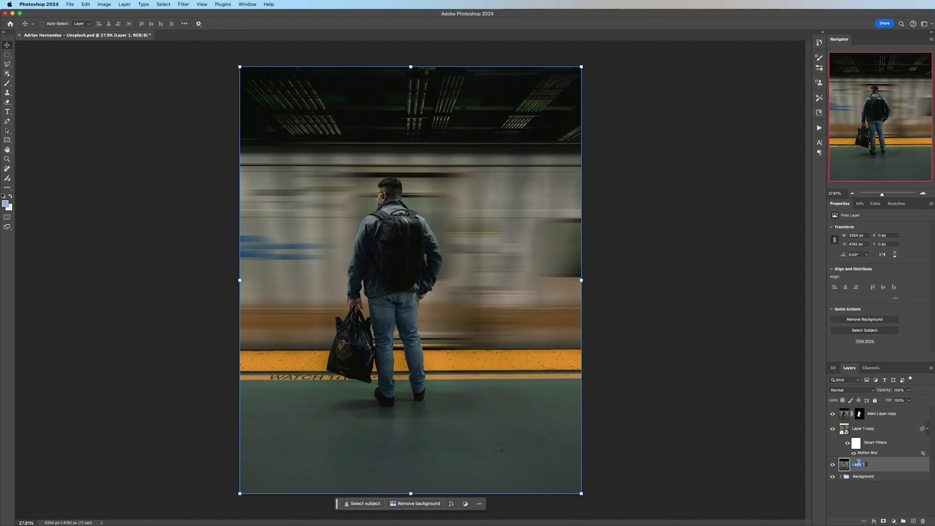
- Name Layer 1 'BG', inspect the man's head and hand edges up close, then fit the image
key(Return)
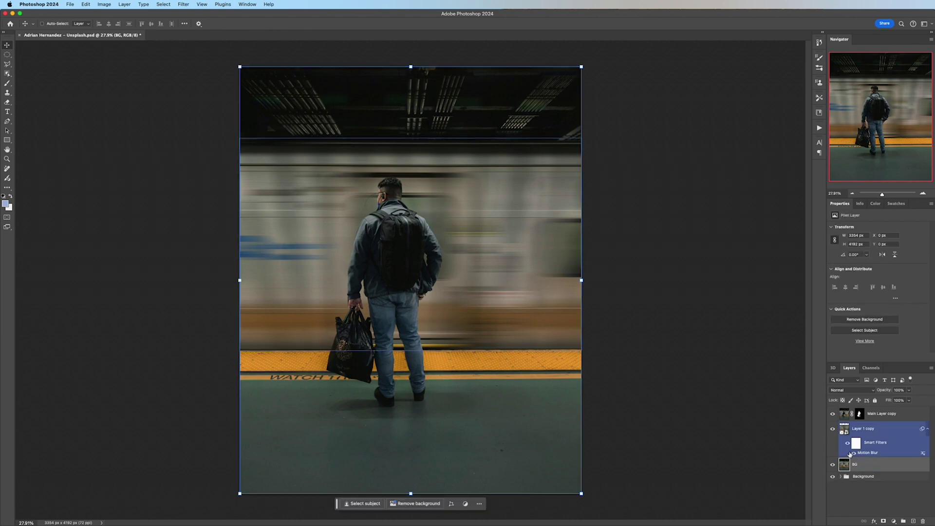
key(alt+bracketright)
key(alt+bracketright)
scroll(397, 262, up, 5)
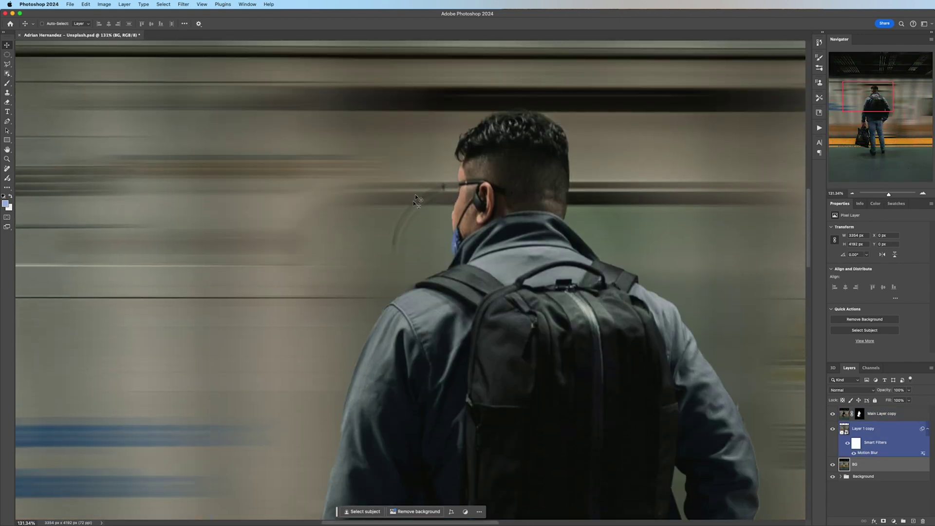
key(alt+bracketleft)
scroll(485, 182, down, 10)
scroll(499, 314, up, 5)
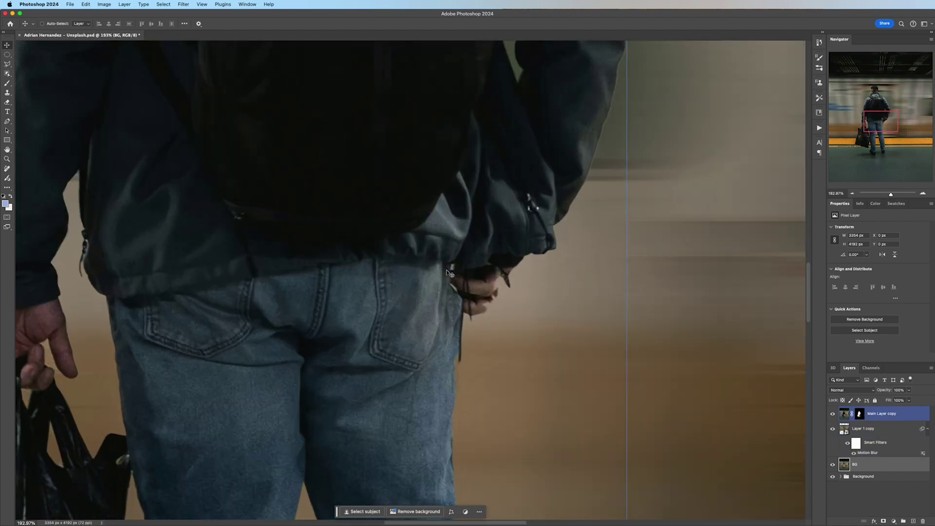
key(super+0)
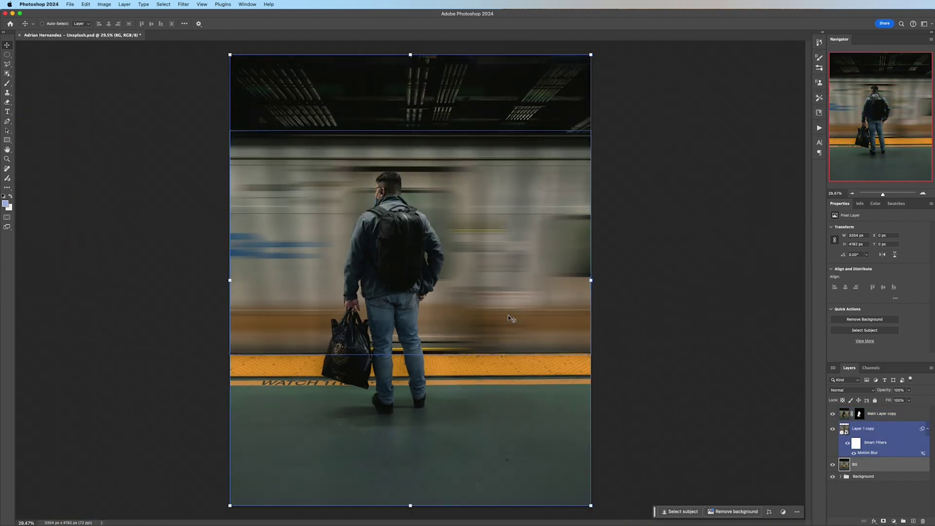
scroll(462, 282, up, 5)
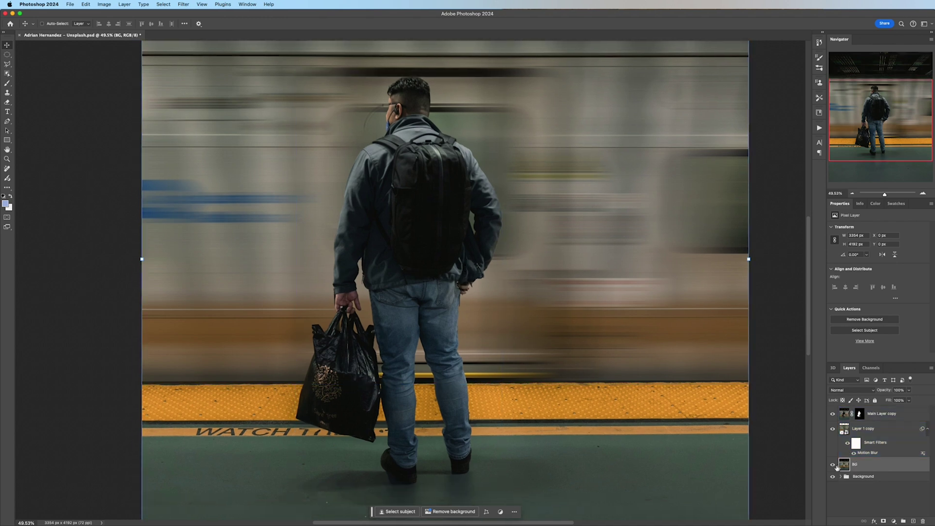
click(832, 465)
- Compare the blurred train, set the Background group to 80% opacity, and hide the train
click(832, 431)
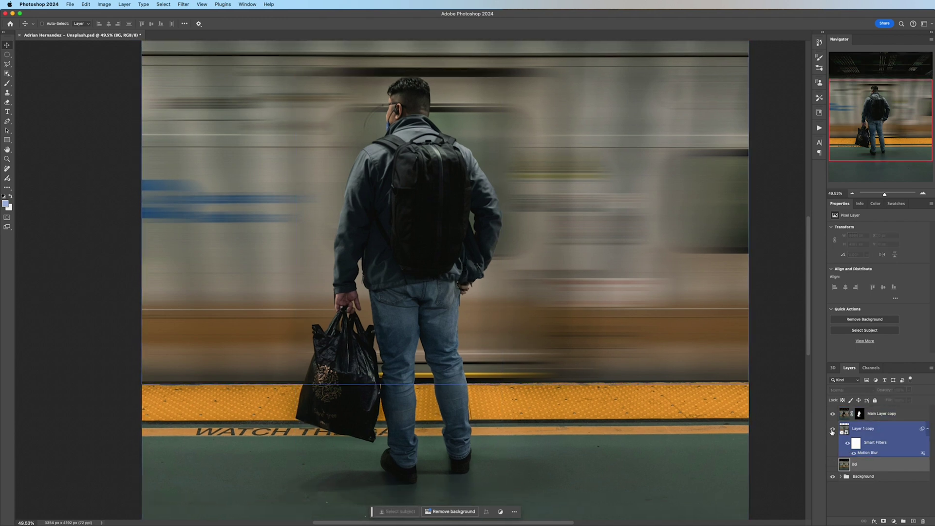
click(832, 430)
click(832, 429)
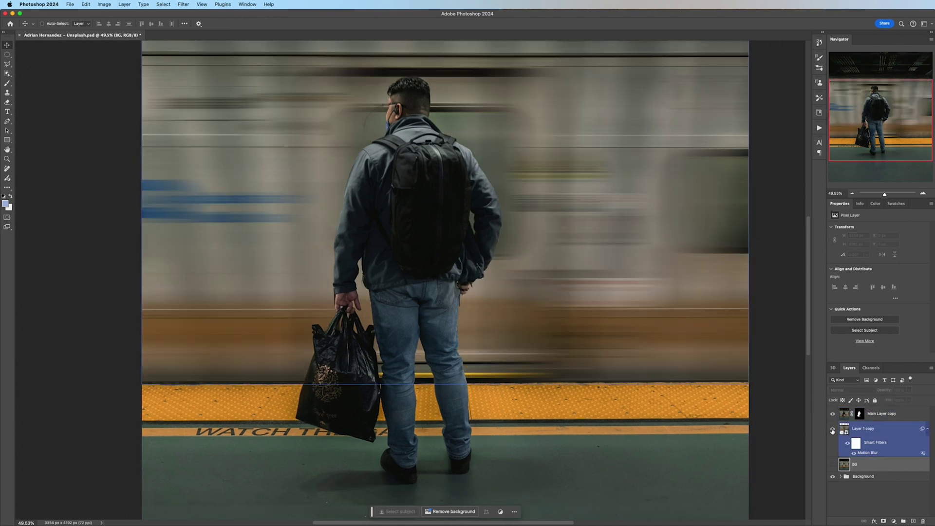
click(858, 476)
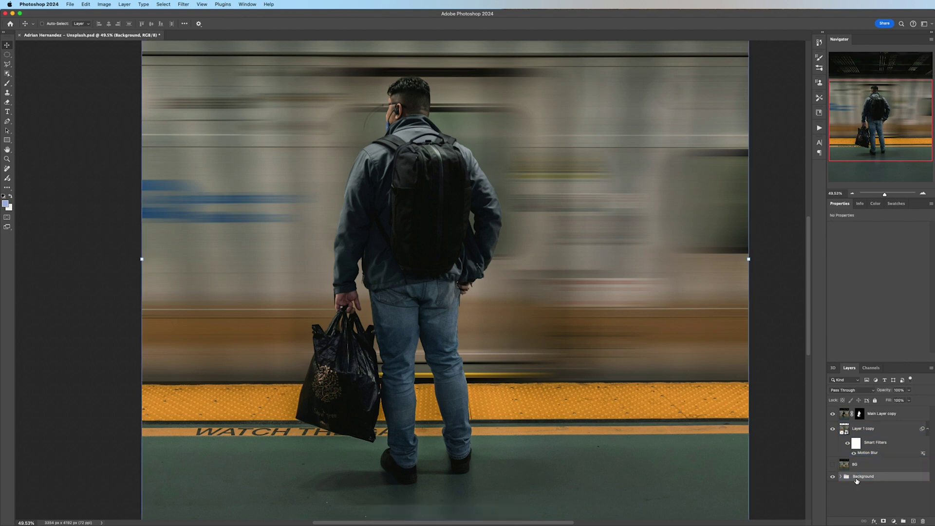
key(8)
click(832, 428)
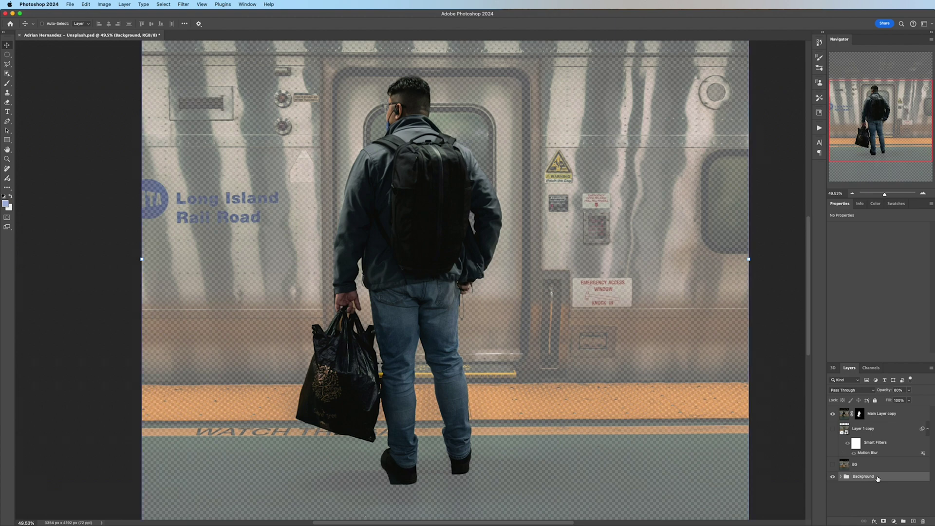
- Zoom in on the hand and target the Main Layer copy mask for editing
mouse_move(878, 478)
scroll(474, 314, up, 6)
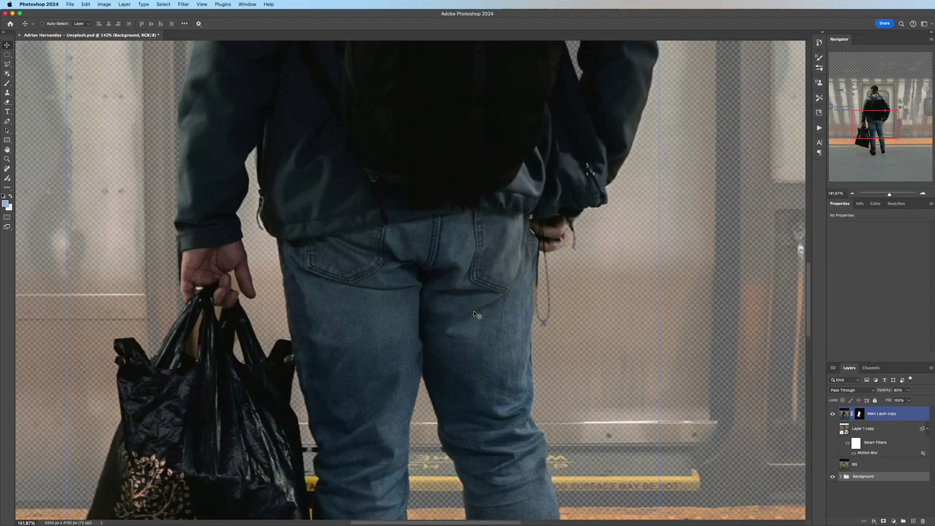
scroll(631, 246, right, 3)
scroll(582, 253, up, 5)
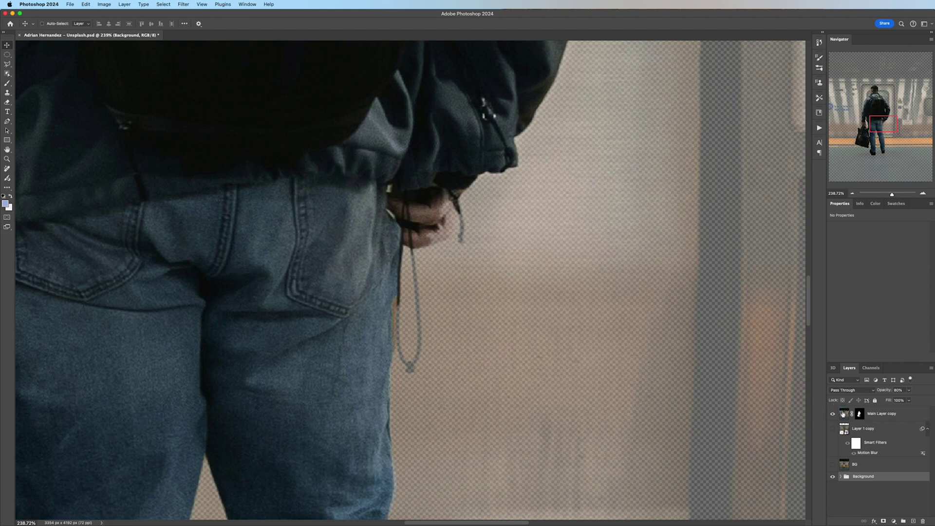
click(843, 414)
click(859, 414)
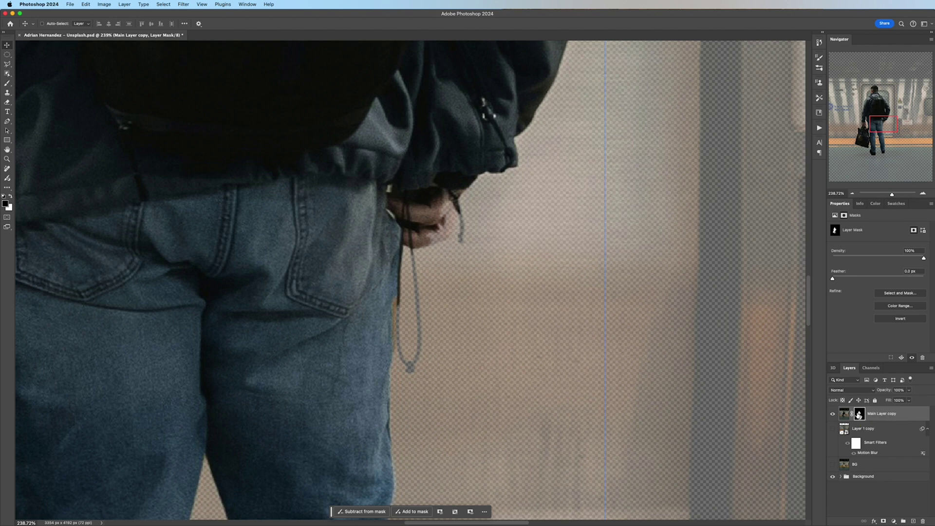
- Set up a small hard round brush painting white on the man's mask
key(b)
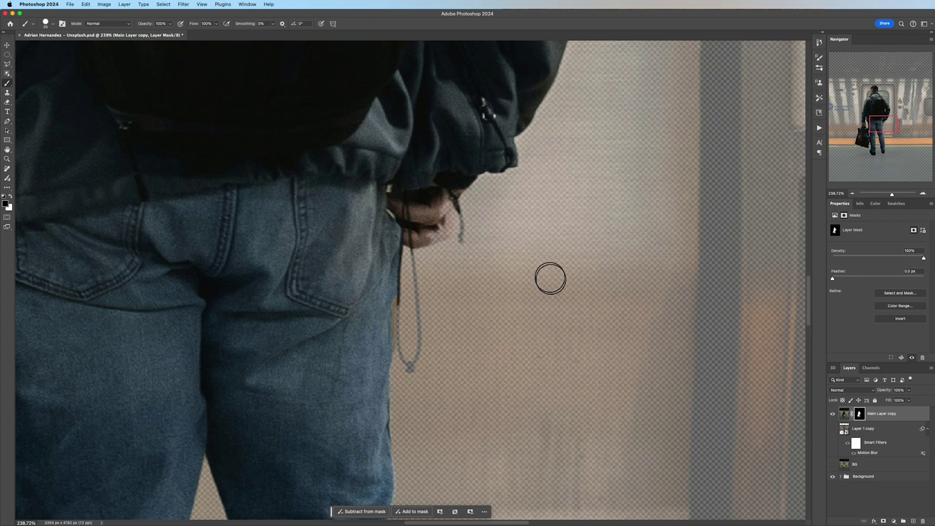
right_click(539, 294)
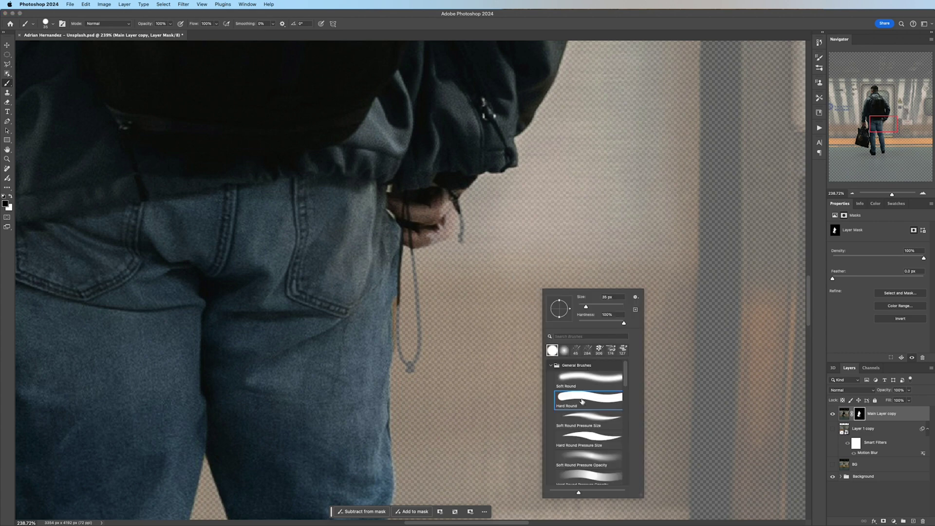
click(891, 419)
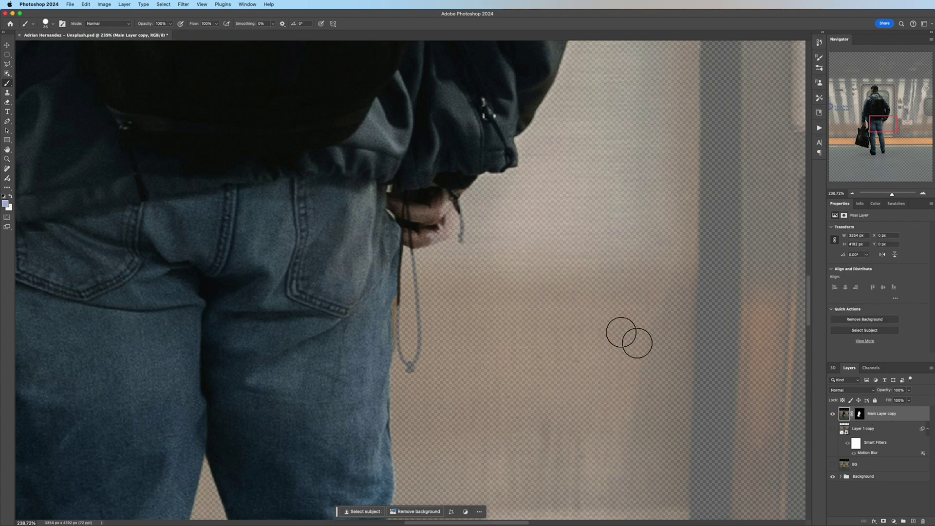
key(d)
key(x)
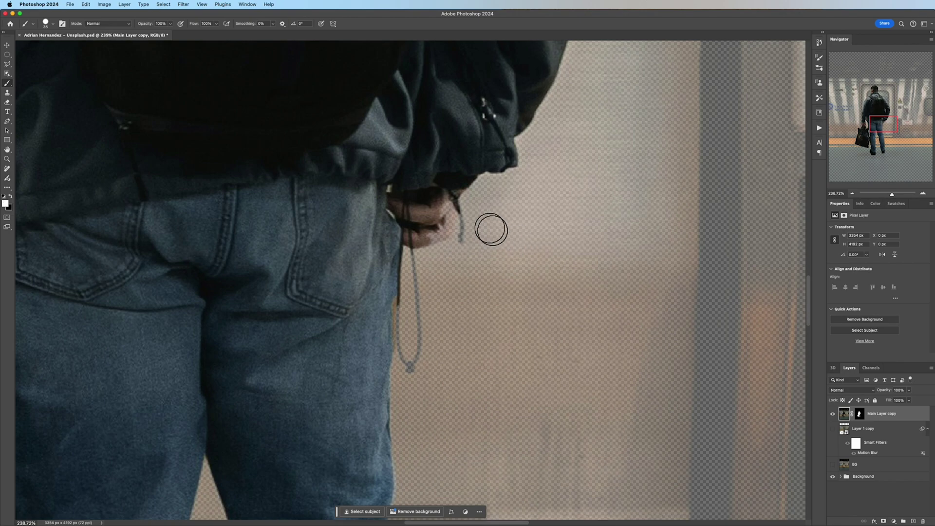
scroll(464, 218, up, 5)
click(859, 413)
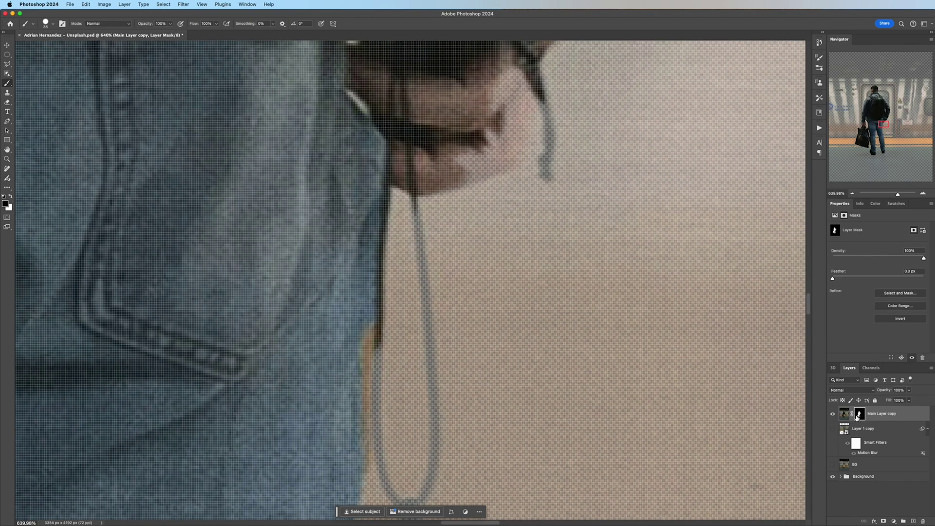
scroll(547, 272, up, 5)
scroll(546, 271, left, 3)
key(bracketleft)
key(bracketleft)
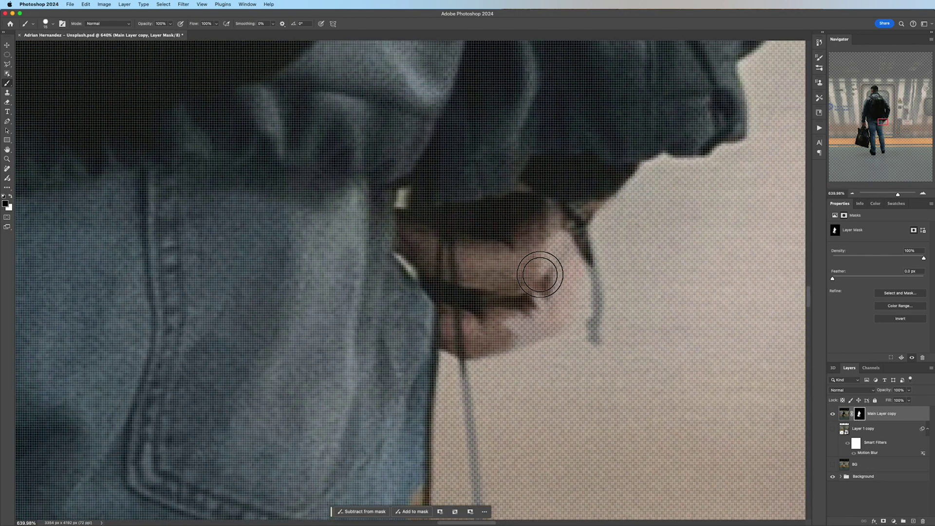
key(bracketleft)
- Paint back the knuckles, the drawstring cord, and the drawstring loop with its knot
mouse_move(539, 271)
mouse_down()
mouse_move(550, 248)
mouse_move(532, 283)
mouse_move(545, 249)
mouse_move(551, 262)
mouse_move(560, 241)
mouse_move(573, 274)
mouse_move(564, 299)
mouse_move(515, 331)
mouse_move(566, 289)
mouse_move(526, 306)
mouse_up()
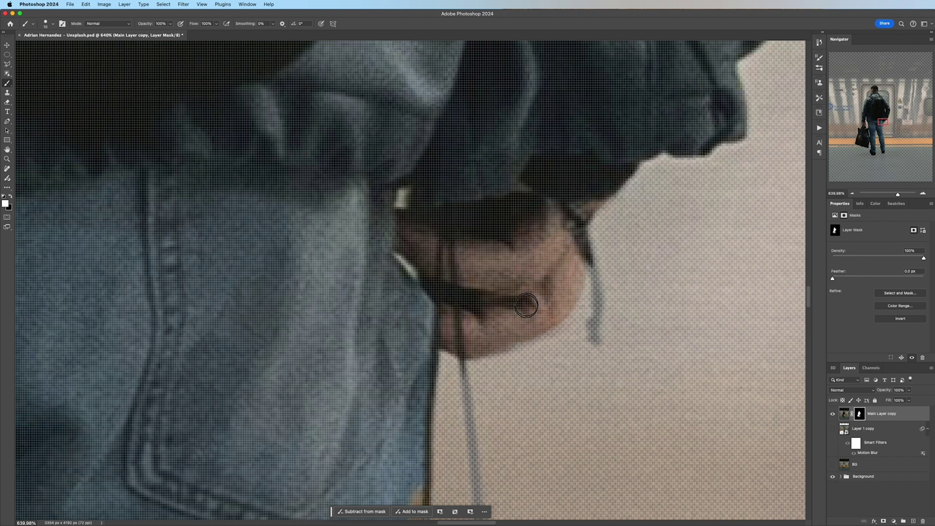
key(bracketleft)
key(bracketleft)
key(bracketleft)
key(bracketleft)
key(bracketleft)
key(bracketleft)
drag(593, 273, 594, 331)
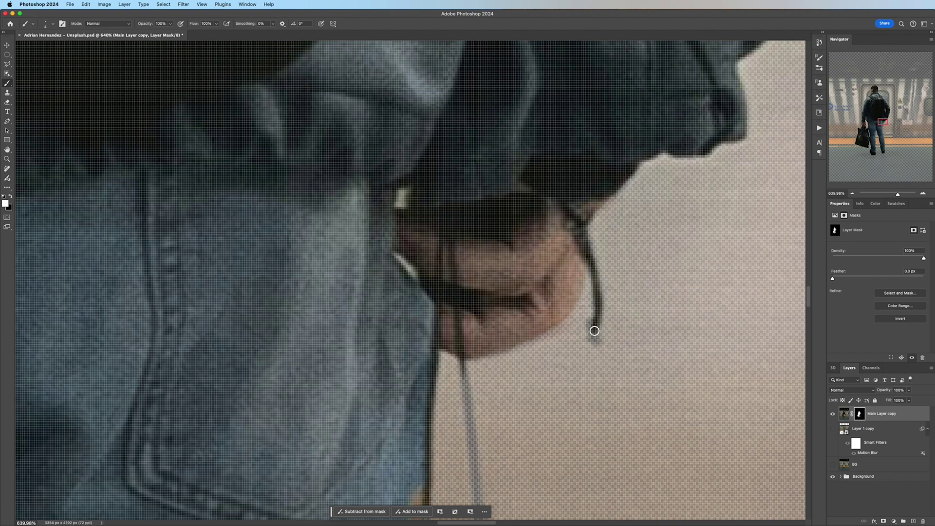
scroll(598, 313, down, 10)
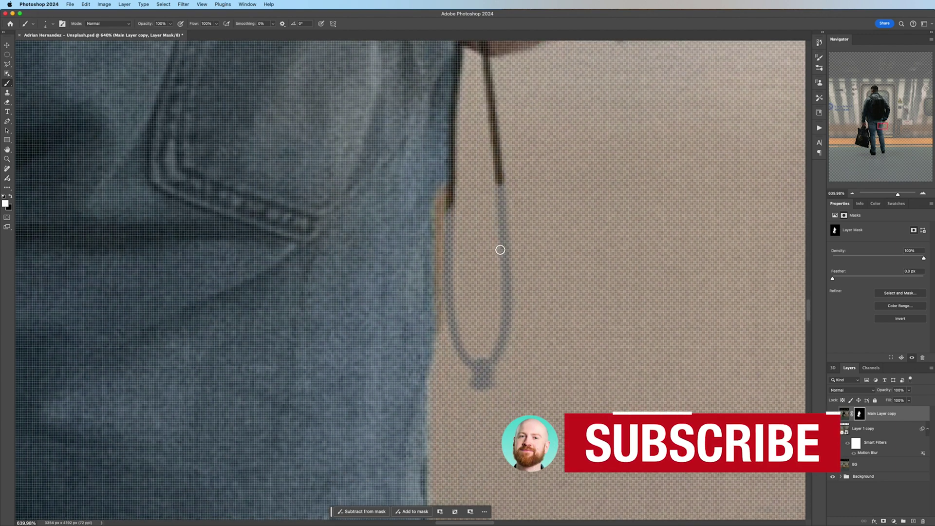
mouse_move(505, 278)
mouse_down()
mouse_move(501, 342)
mouse_move(478, 381)
mouse_move(487, 376)
mouse_move(456, 349)
mouse_move(453, 325)
mouse_move(449, 198)
mouse_move(441, 326)
mouse_move(442, 217)
mouse_up()
- Paint out the yellow strip and dark band beside the knee
key(x)
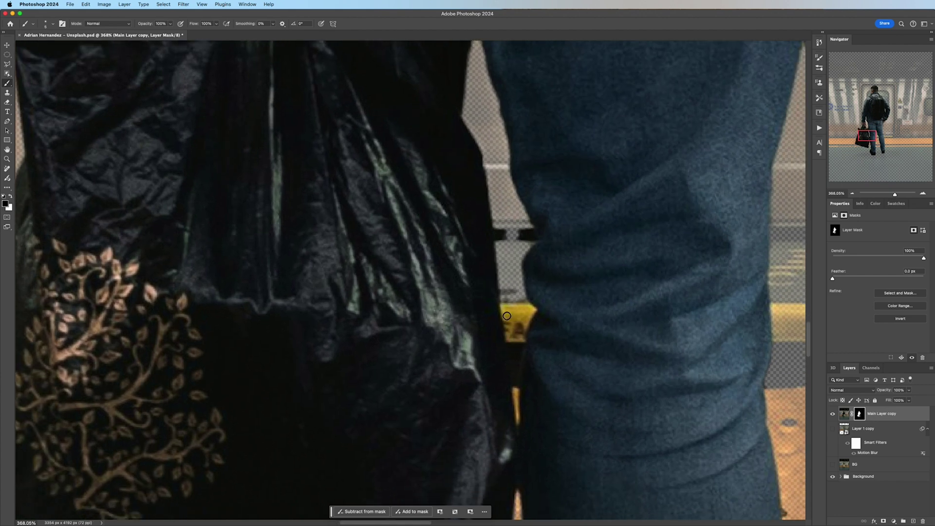
key(x)
mouse_move(505, 296)
mouse_down()
mouse_move(510, 328)
mouse_move(517, 309)
mouse_move(529, 310)
mouse_move(517, 395)
mouse_up()
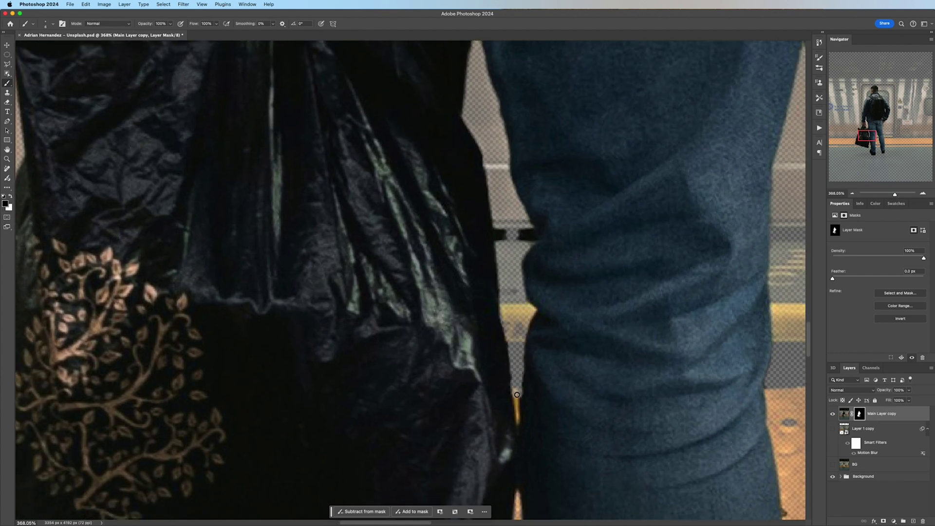
mouse_move(496, 241)
mouse_down()
mouse_move(506, 216)
mouse_move(526, 229)
mouse_up()
scroll(526, 229, up, 20)
scroll(488, 243, down, 20)
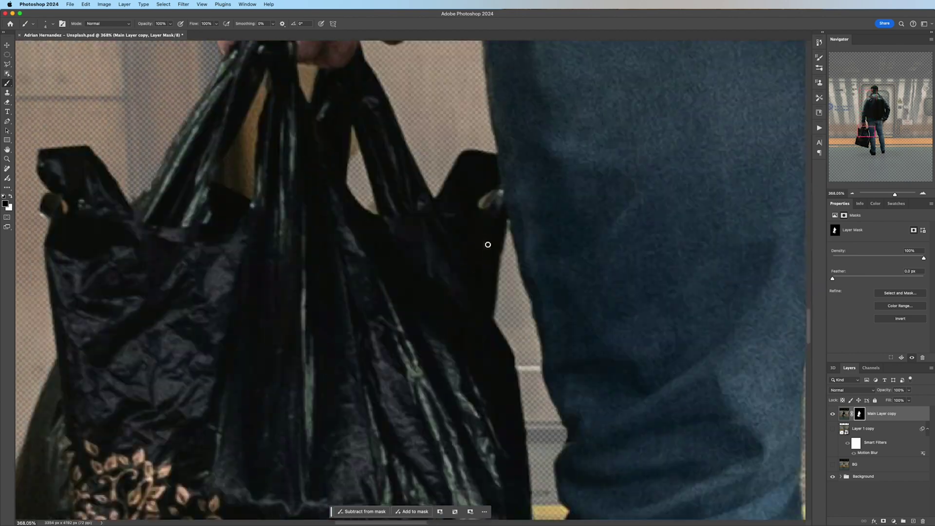
scroll(486, 242, up, 3)
- Clean the bag's edge and clear the gaps between fingers and bag handles
mouse_move(380, 325)
mouse_down()
mouse_move(362, 281)
mouse_move(396, 203)
mouse_move(381, 317)
mouse_move(375, 271)
mouse_move(389, 227)
mouse_move(381, 314)
mouse_up()
drag(431, 196, 439, 220)
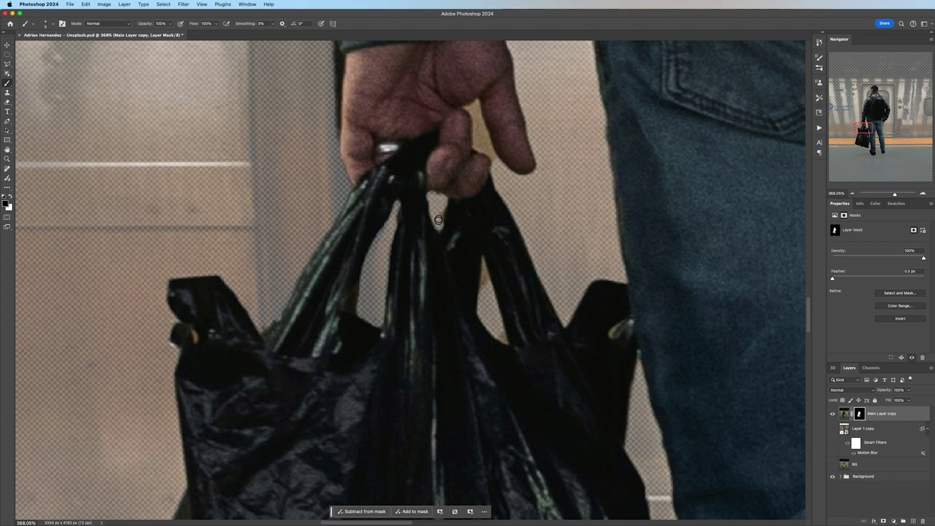
drag(487, 275, 484, 273)
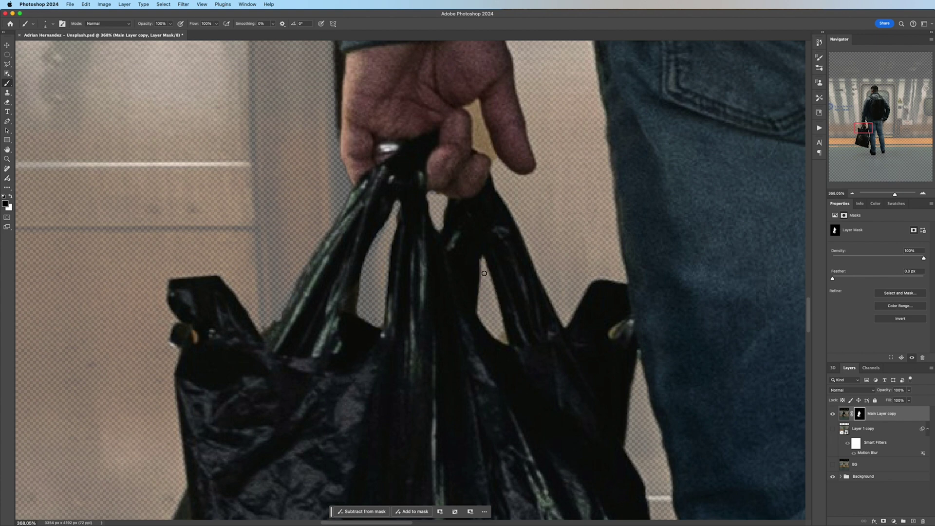
scroll(513, 326, up, 5)
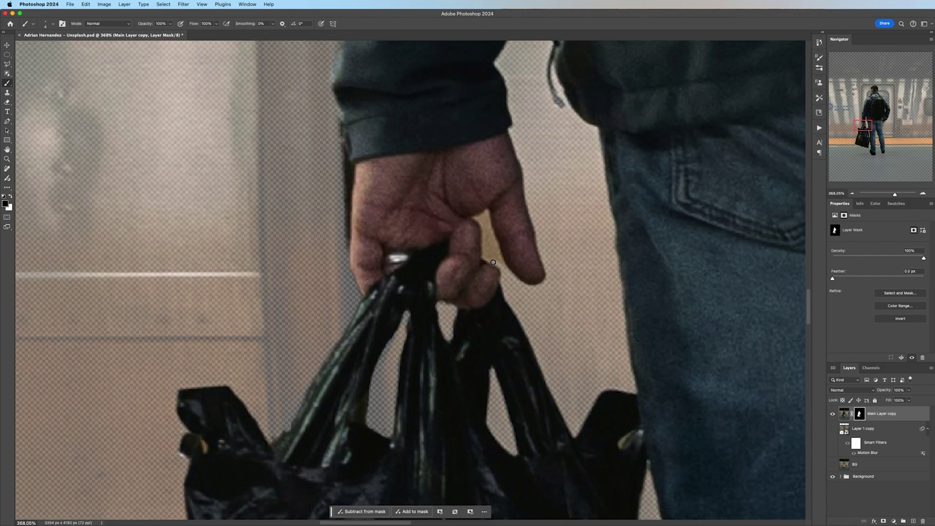
mouse_move(493, 262)
mouse_down()
mouse_move(476, 218)
mouse_move(487, 209)
mouse_move(493, 246)
mouse_up()
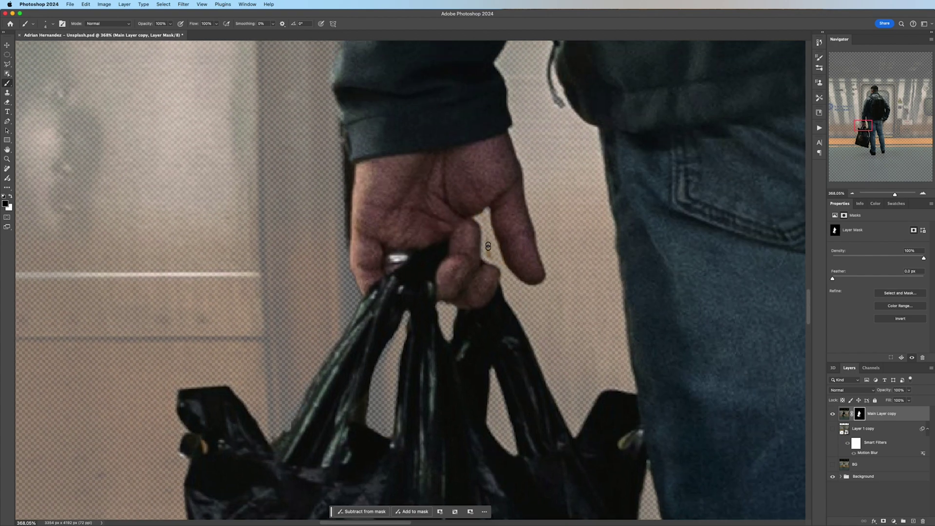
scroll(492, 204, down, 3)
scroll(580, 267, up, 5)
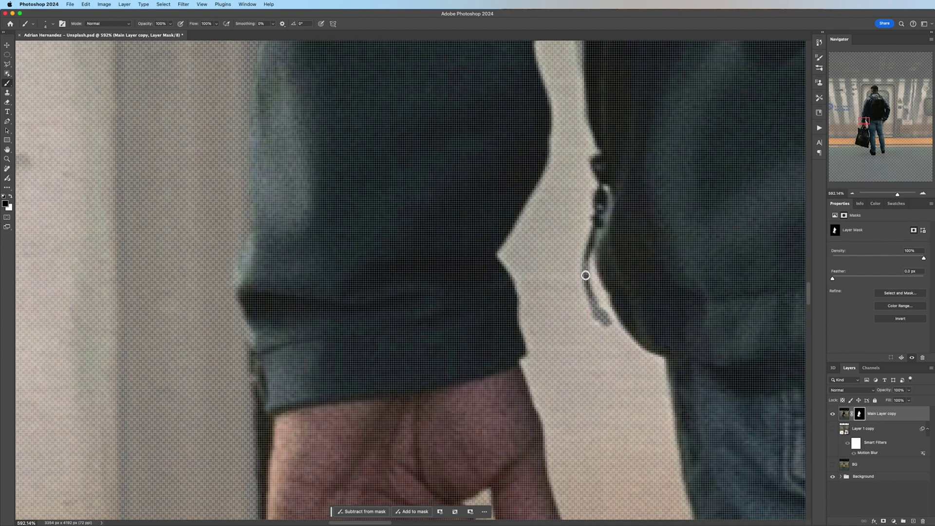
- Restore the sleeve drawstring and clean the mask along the hand's left edge
mouse_move(580, 268)
mouse_down()
mouse_move(601, 313)
mouse_move(595, 239)
mouse_up()
scroll(595, 239, down, 3)
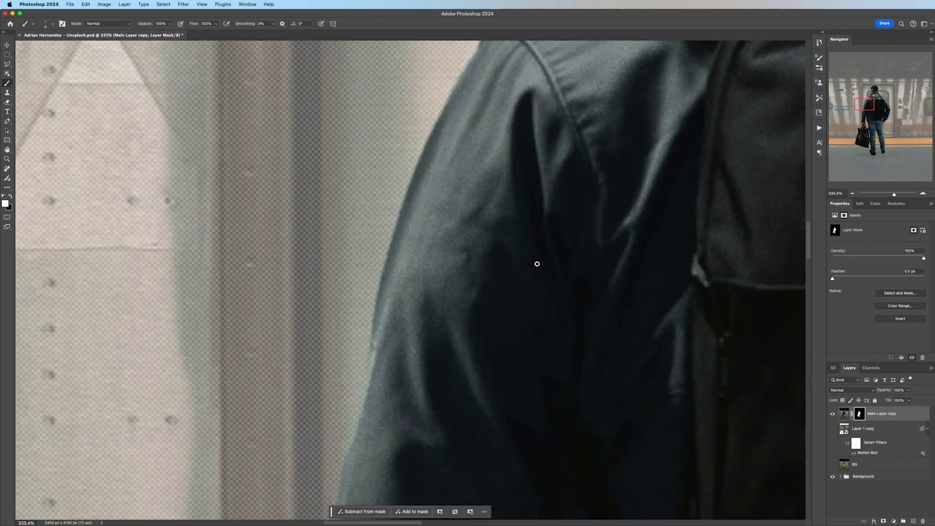
scroll(457, 193, up, 3)
mouse_move(458, 193)
mouse_down()
mouse_move(476, 215)
mouse_move(470, 305)
mouse_move(476, 226)
mouse_up()
scroll(476, 227, down, 2)
scroll(471, 357, up, 15)
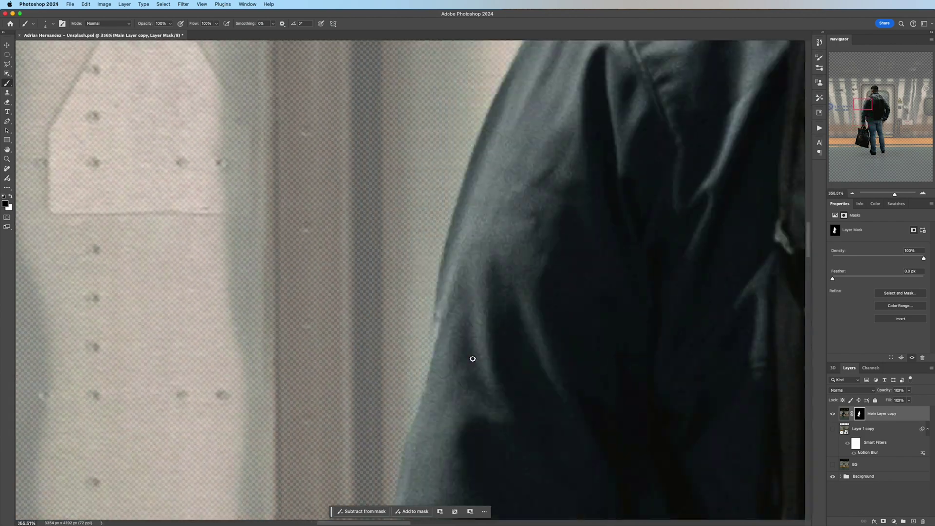
scroll(460, 334, down, 1)
- Paint the glasses arm and its tip back into the man's layer mask
key(super+Tab)
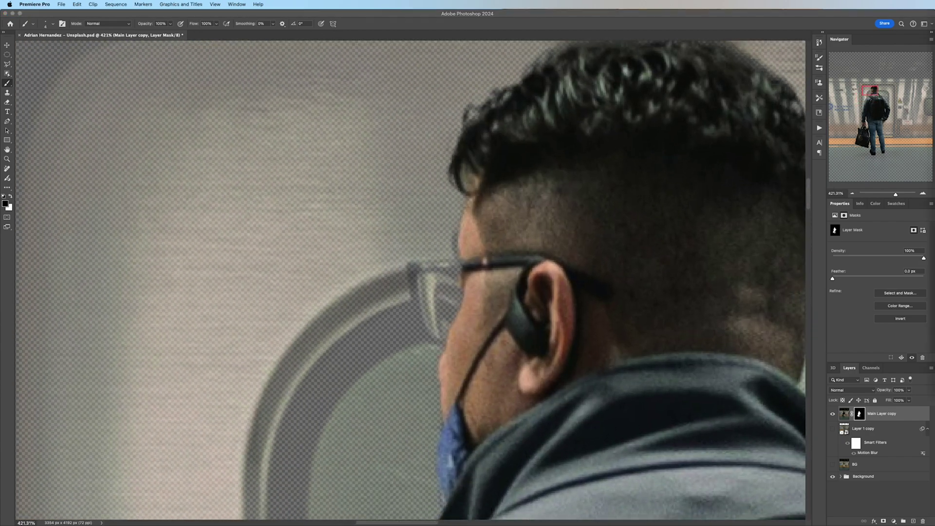
key(super+Tab)
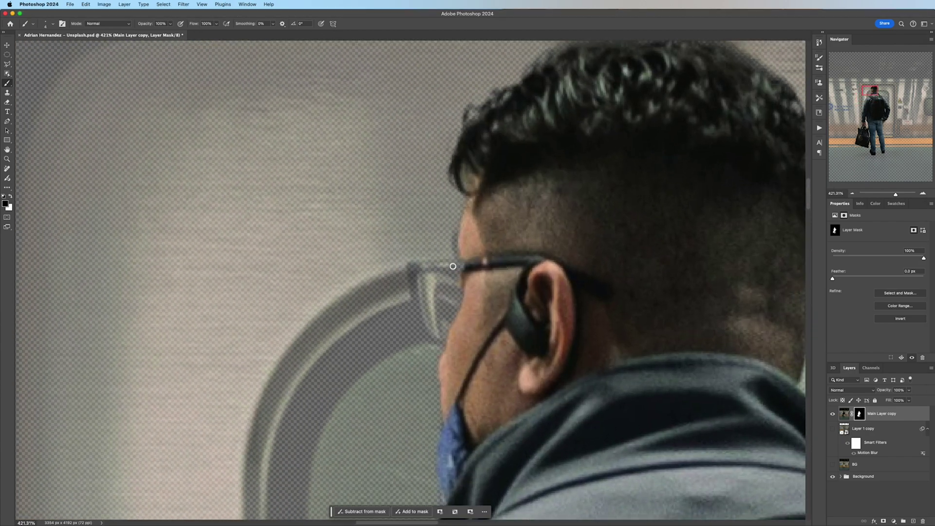
drag(469, 266, 415, 269)
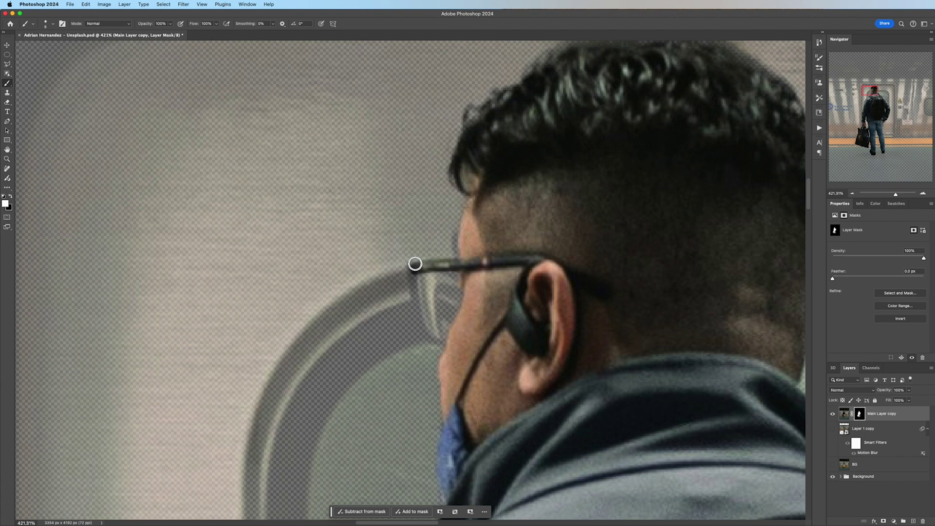
drag(413, 282, 442, 347)
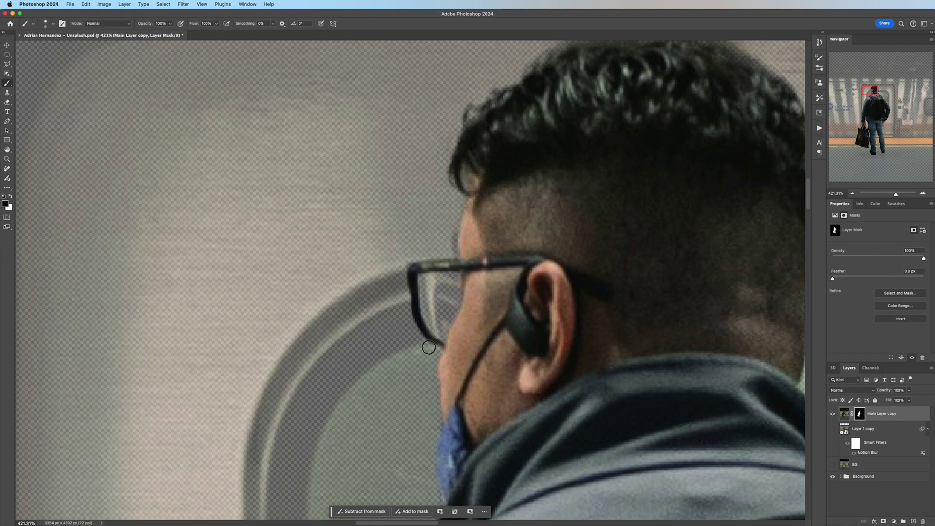
- Paint the glasses lens area back in at 50% brush opacity, then fit the image on screen
key(5)
key(x)
mouse_move(423, 273)
mouse_down()
mouse_move(446, 336)
mouse_move(455, 274)
mouse_move(422, 276)
mouse_move(438, 284)
mouse_move(441, 303)
mouse_move(423, 276)
mouse_move(461, 273)
mouse_move(449, 303)
mouse_move(456, 341)
mouse_up()
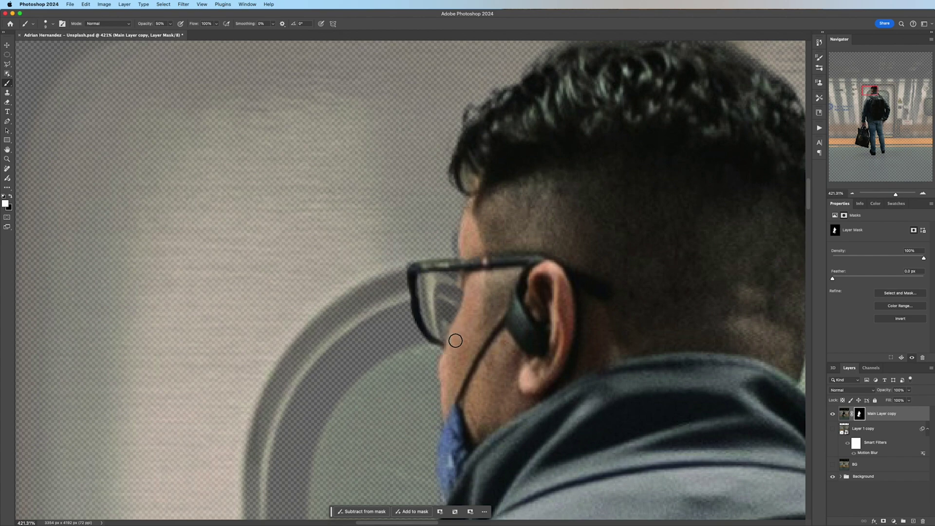
key(ctrl+0)
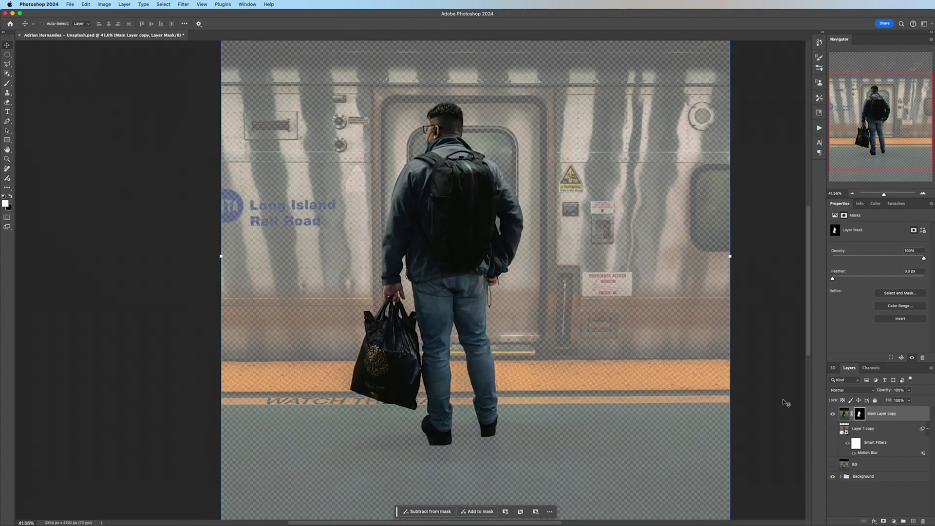
- Show the motion-blurred train layer and add a Color Lookup adjustment using filmstock_50
key(v)
click(833, 464)
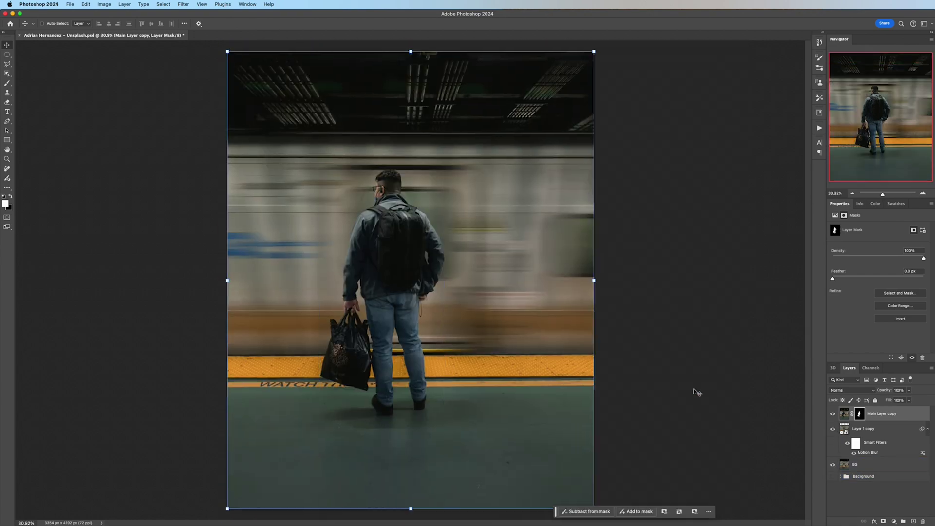
click(894, 521)
click(906, 476)
click(876, 228)
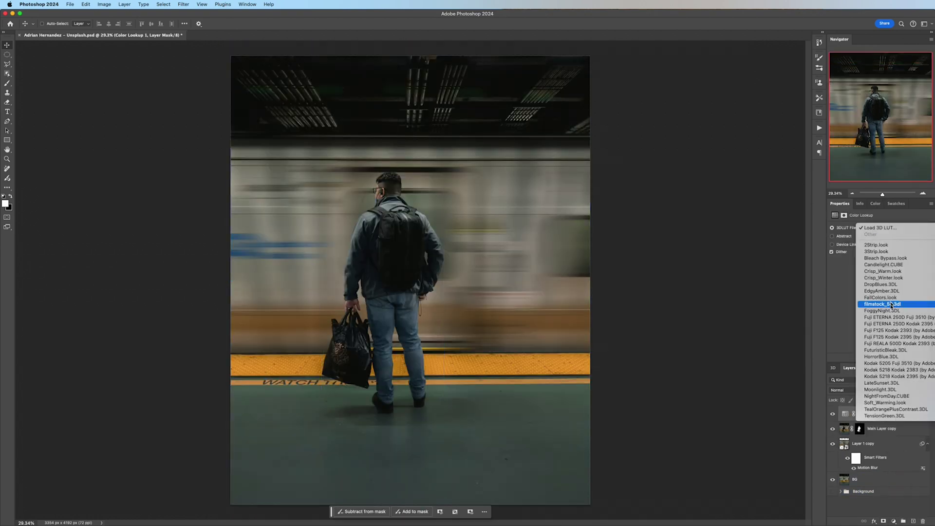
click(892, 305)
- Add a Curves adjustment with a contrast S-curve and a lifted black point
click(893, 521)
click(905, 402)
drag(864, 302, 863, 309)
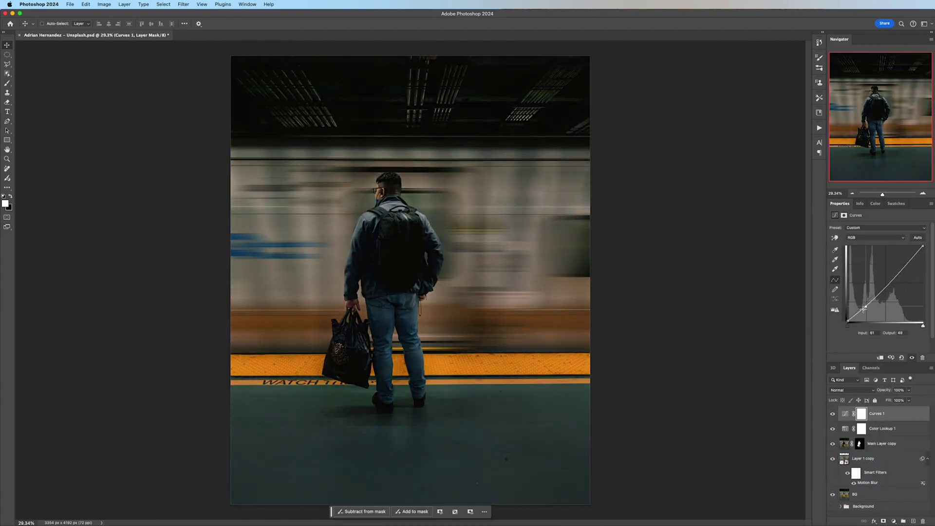
drag(889, 280, 893, 273)
drag(848, 321, 848, 316)
- Group the Color Lookup 1 layer with the other edit layers into a layer group
scroll(597, 323, down, 2)
click(883, 433)
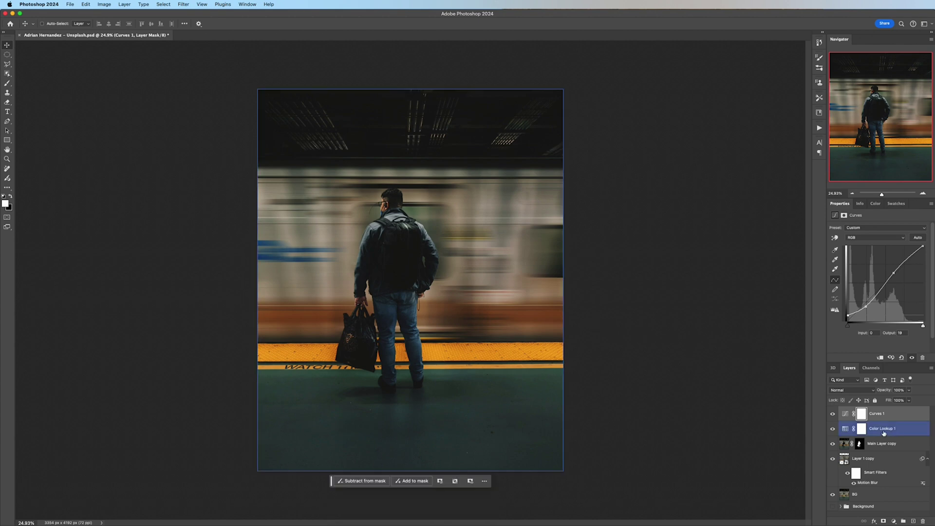
key(ctrl+g)
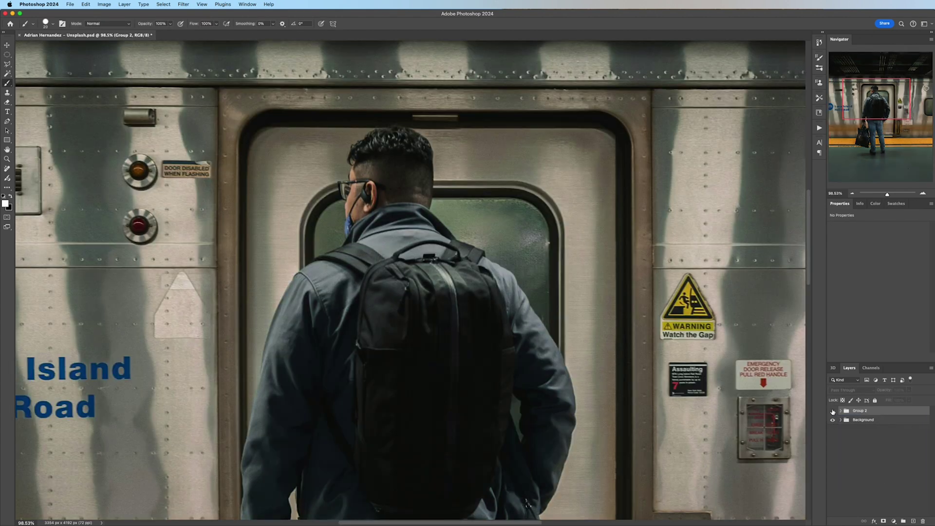
click(832, 412)
click(832, 411)
click(832, 411)
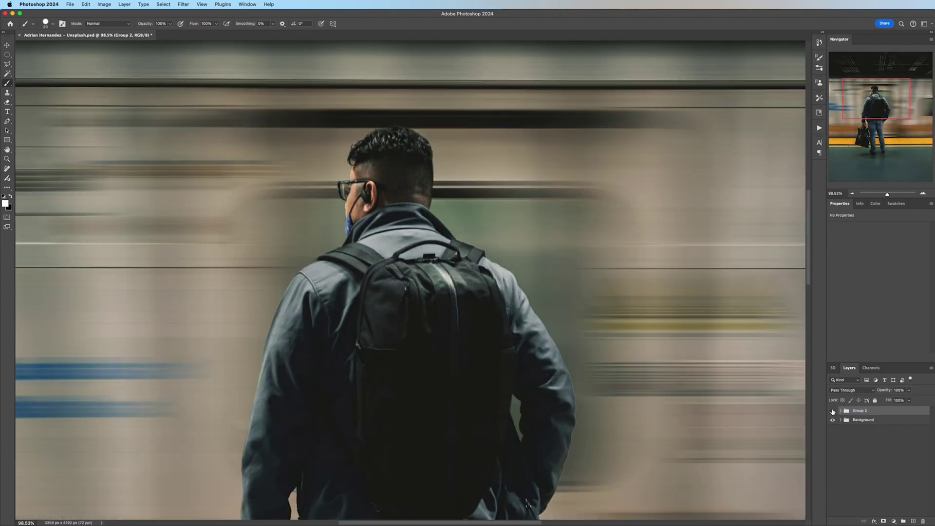
click(832, 411)
click(832, 411)
scroll(717, 412, down, 5)
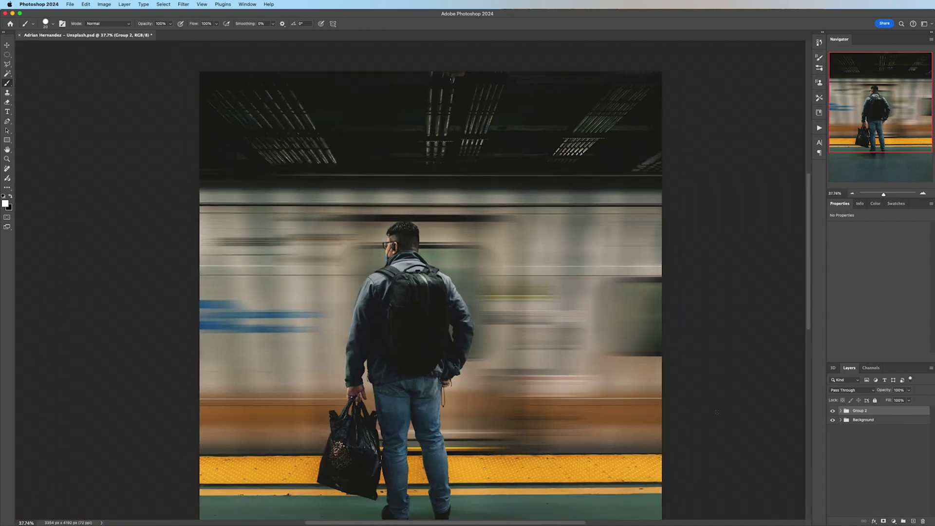
scroll(717, 412, down, 2)
click(832, 411)
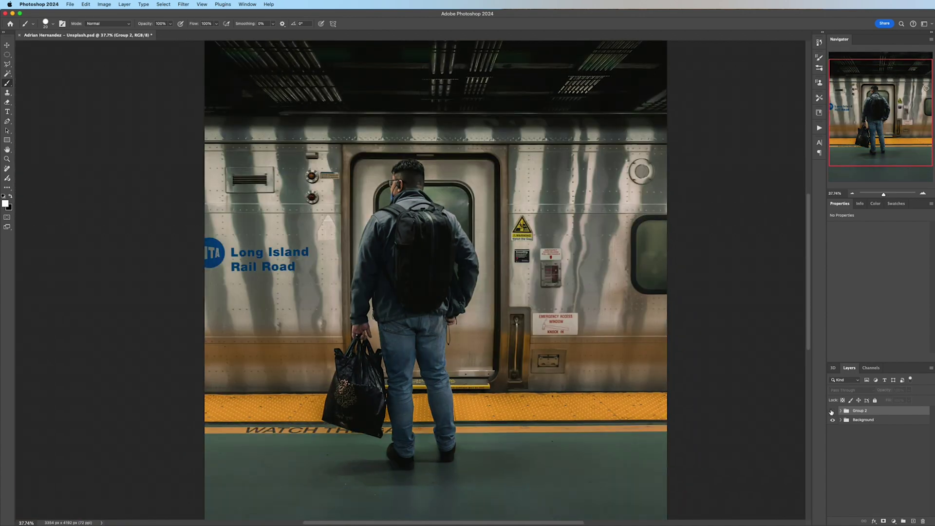
click(833, 411)
click(832, 412)
click(833, 412)
click(832, 411)
click(833, 412)
click(833, 412)
click(833, 411)
click(832, 411)
click(833, 412)
click(833, 411)
click(833, 411)
click(833, 412)
click(833, 411)
scroll(783, 390, down, 3)
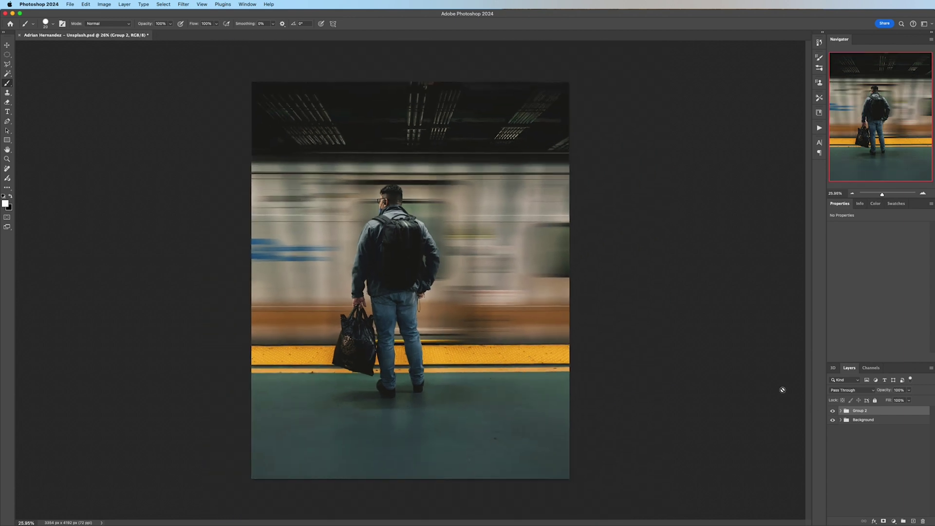
key(v)
click(832, 412)
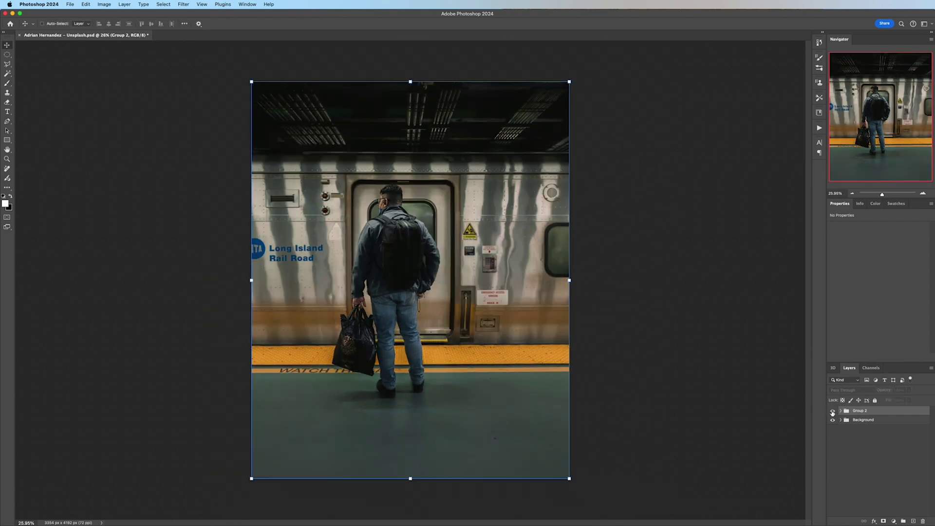
click(833, 412)
click(833, 411)
click(833, 411)
click(832, 412)
click(833, 411)
click(833, 412)
click(832, 412)
click(832, 412)
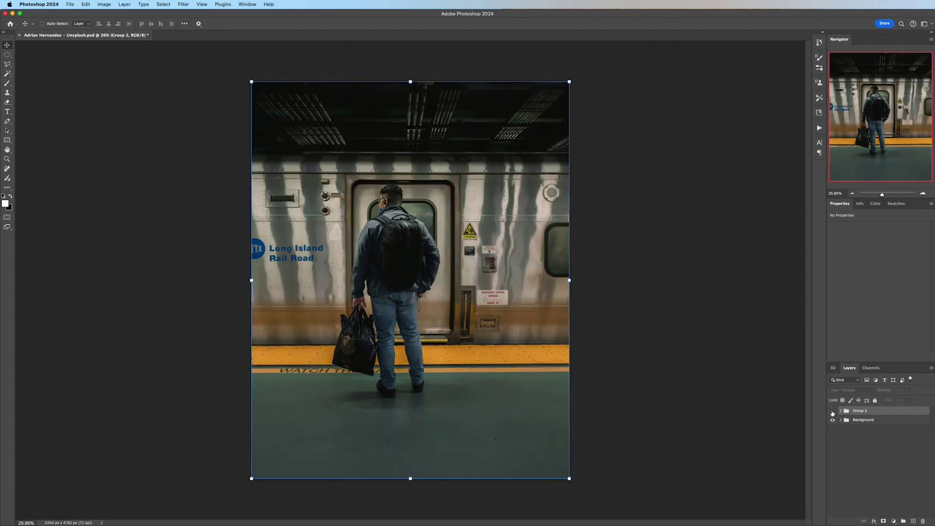